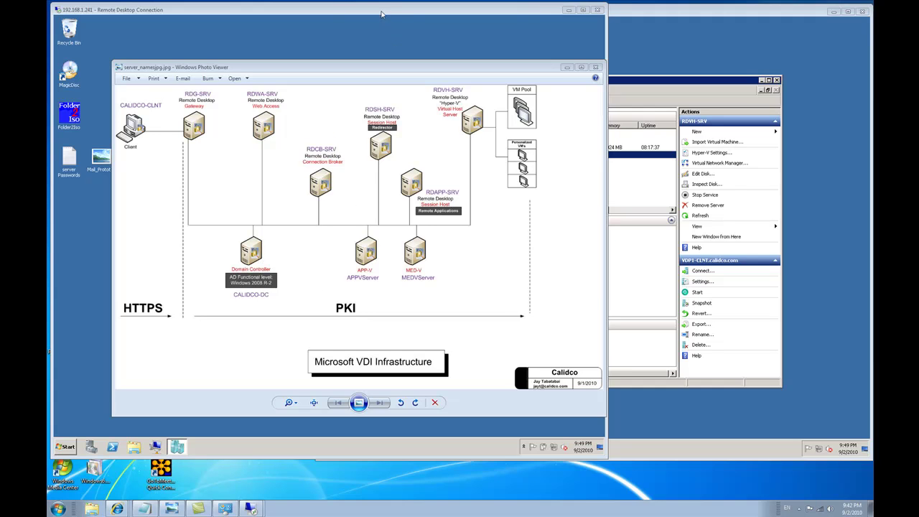
# Step: Close the VDI Infrastructure diagram in Windows Photo Viewer with Alt+F4 to reveal Hyper-V Manager
pyautogui.hotkey('alt', 'F4')
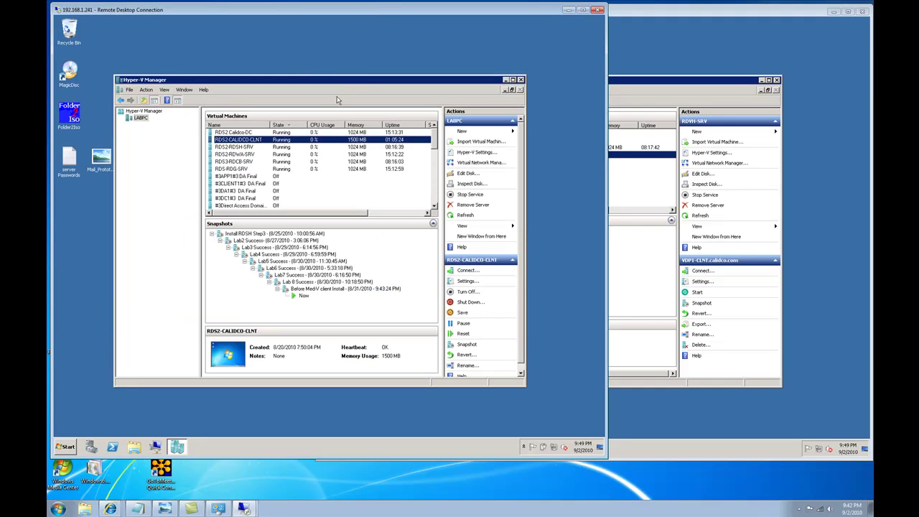
# Step: Review snapshots of the DC, CLNT, RDSH, RDWA, RDCB and RDG servers, then connect to RDS2-CALIDCO-CLNT
pyautogui.click(237, 134)
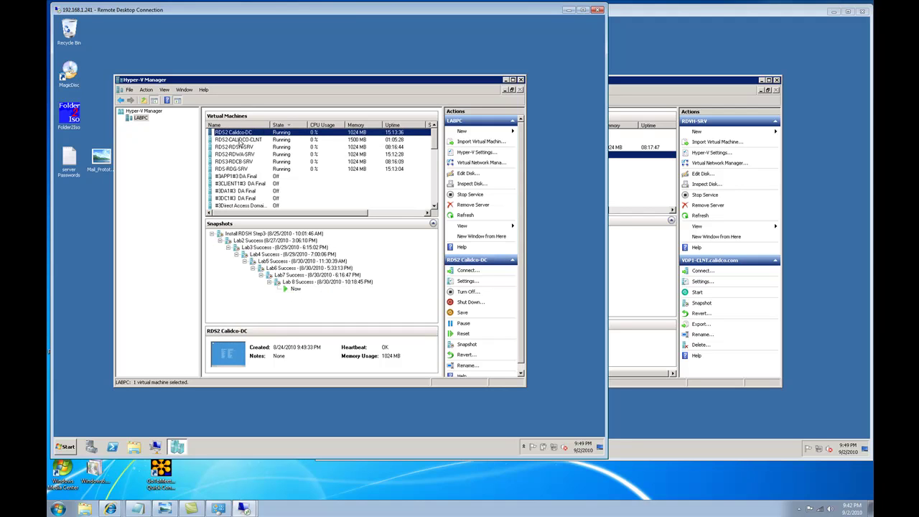
pyautogui.click(240, 140)
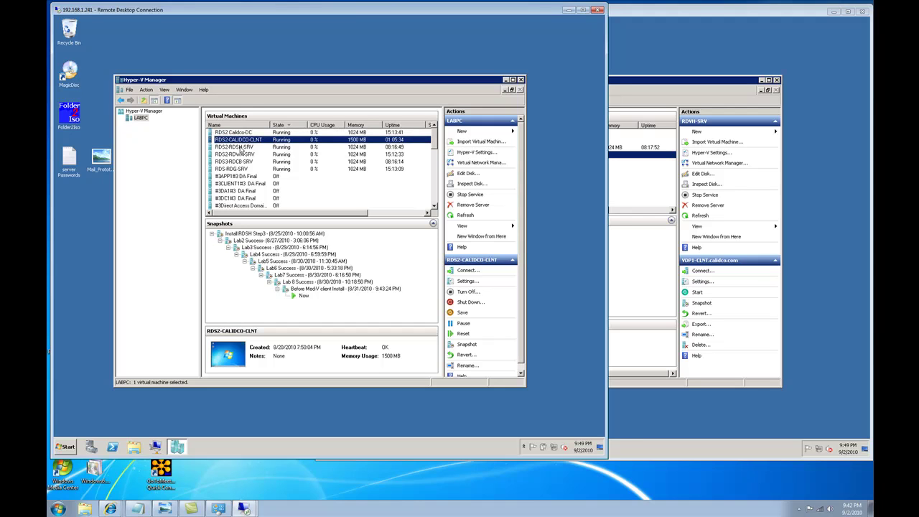
pyautogui.click(241, 148)
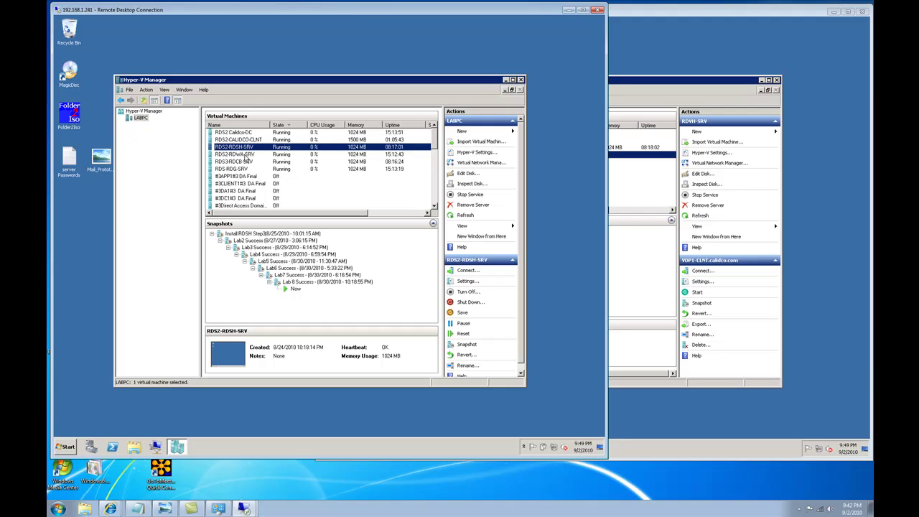
pyautogui.click(247, 155)
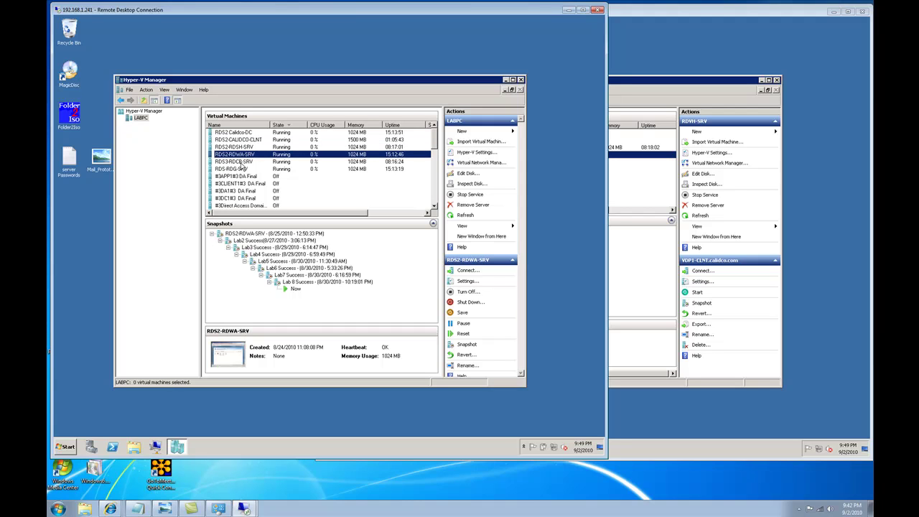
pyautogui.click(242, 163)
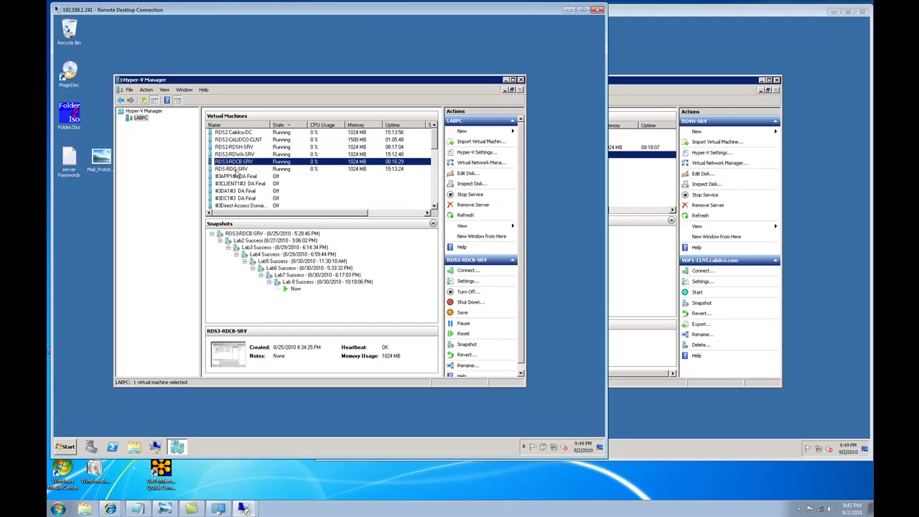
pyautogui.click(236, 169)
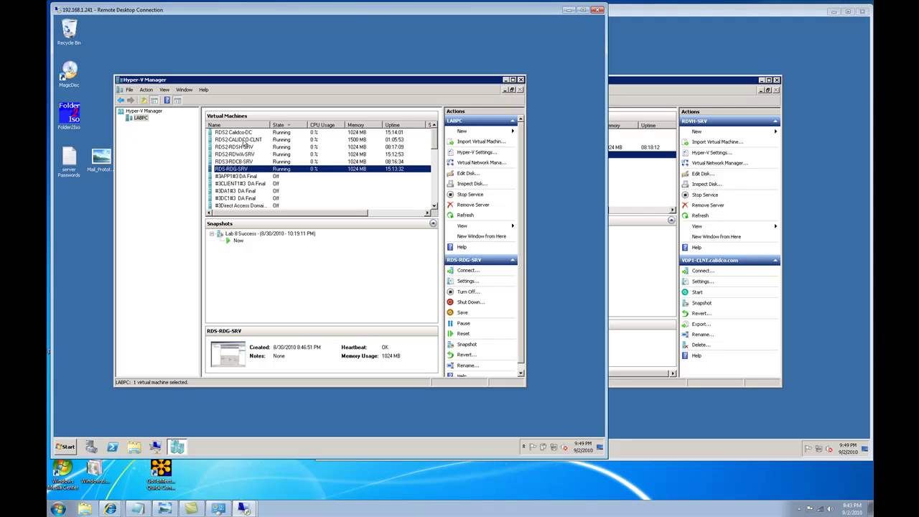
pyautogui.doubleClick(244, 140)
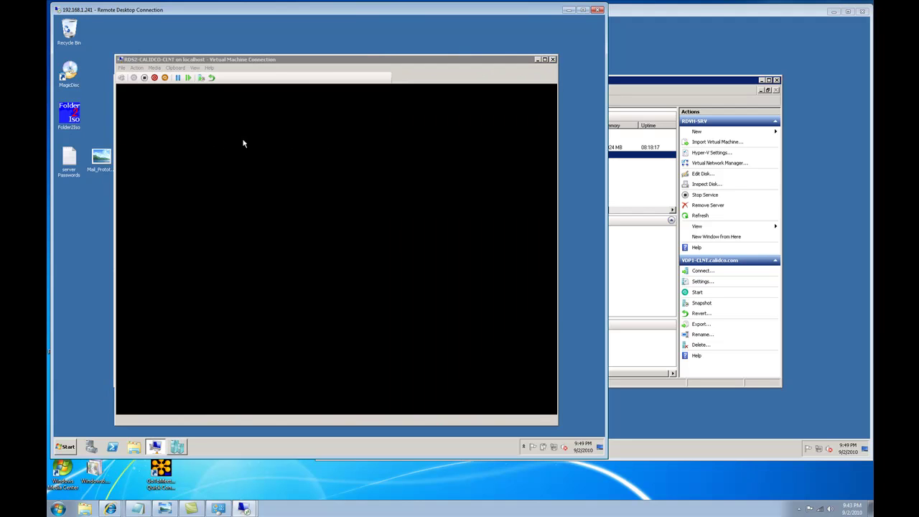
# Step: Arrange the VM console and the 192.168.1.24 remote session windows side by side
pyautogui.moveTo(313, 65); pyautogui.dragTo(274, 49)
pyautogui.click(651, 15)
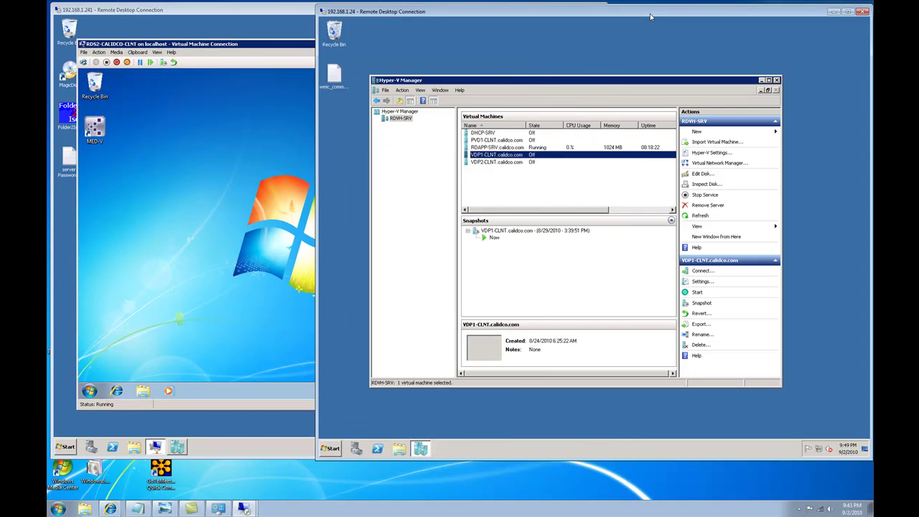
pyautogui.moveTo(546, 15); pyautogui.dragTo(688, 11)
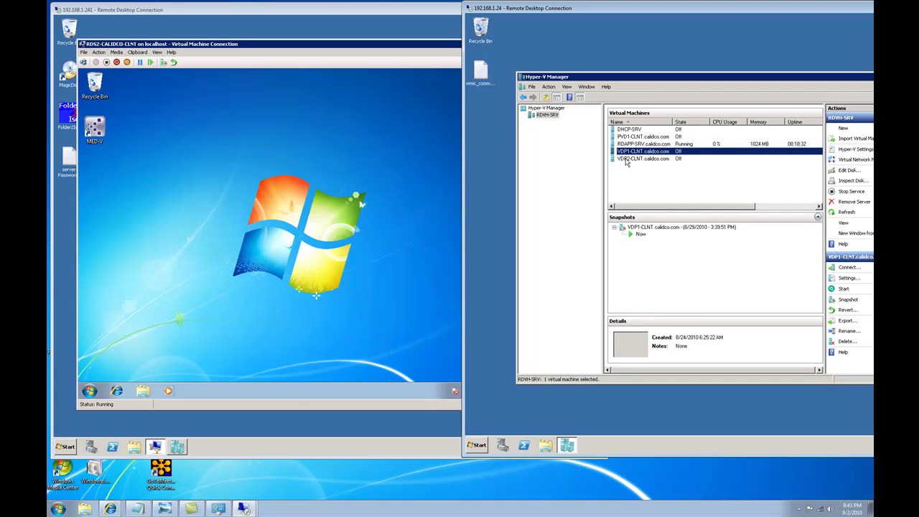
# Step: Review VDP1-CLNT, VDP2-CLNT, PVD1-CLNT, RDAPP-SRV and DHCP-SRV, then open the client VM's Start menu
pyautogui.click(626, 159)
pyautogui.click(626, 152)
pyautogui.keyDown('ctrl'); pyautogui.click(627, 160); pyautogui.keyUp('ctrl')
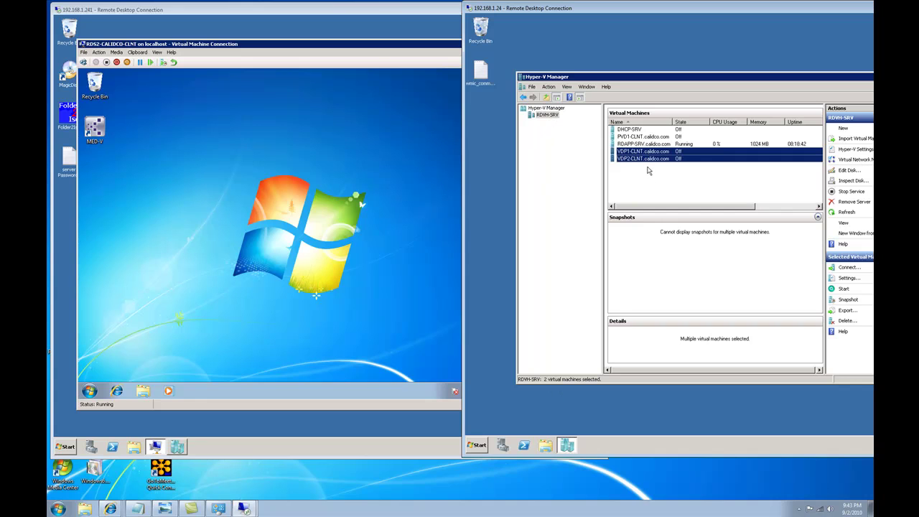
pyautogui.click(630, 138)
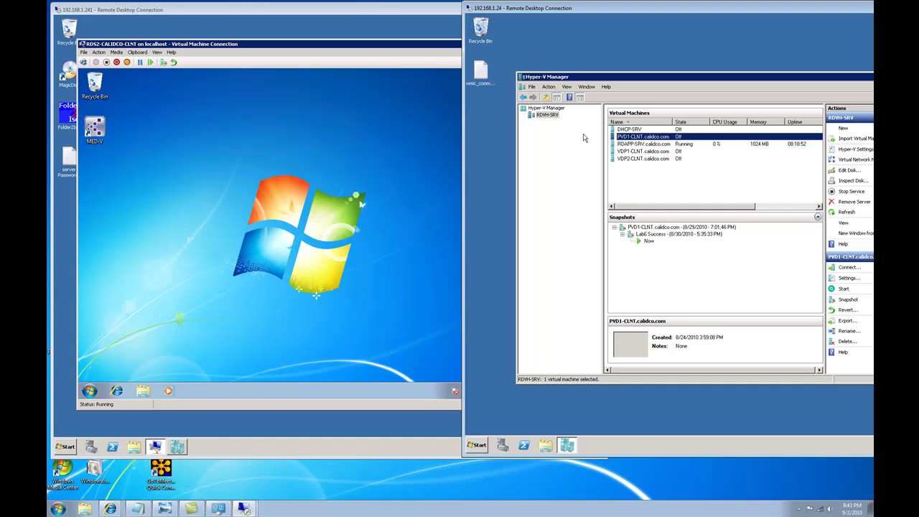
pyautogui.click(639, 146)
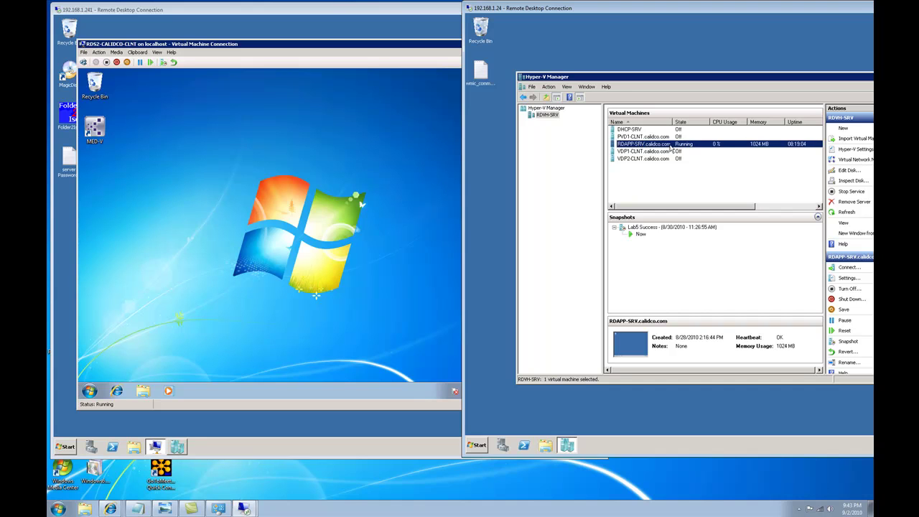
pyautogui.press('Home')
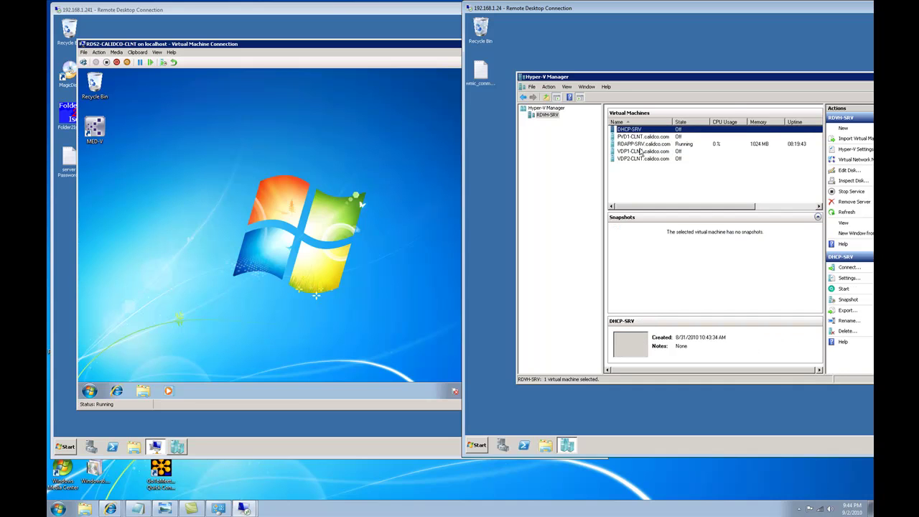
pyautogui.click(640, 151)
pyautogui.click(639, 159)
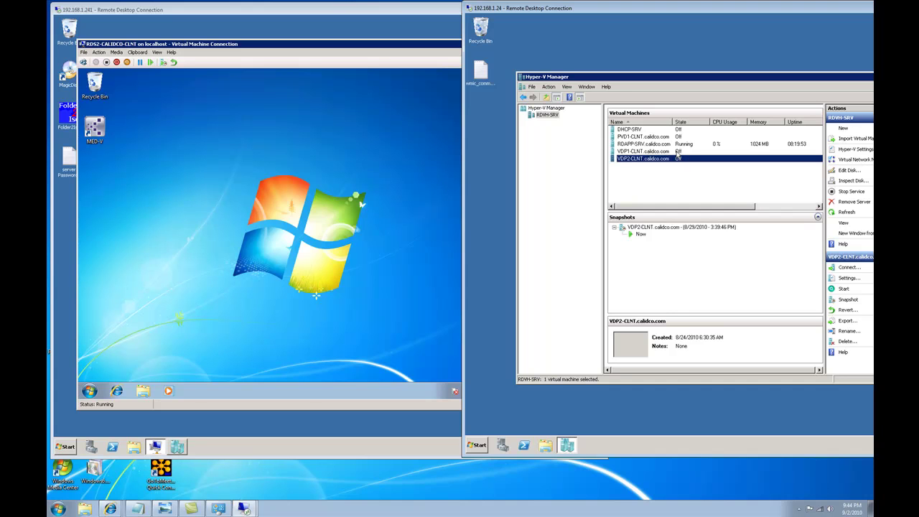
pyautogui.click(89, 391)
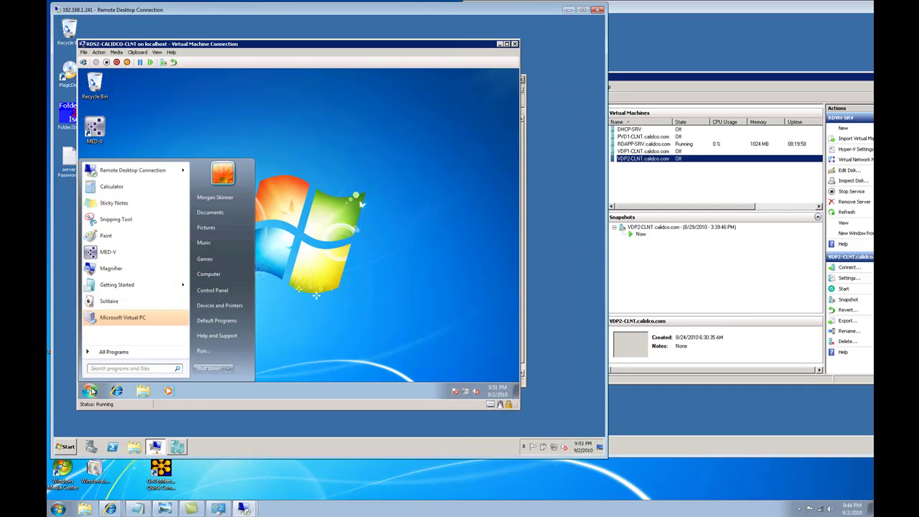
# Step: Launch Calculator from RemoteApp and Desktop Connections > Enterprise Remote Access on the client VM
pyautogui.click(116, 356)
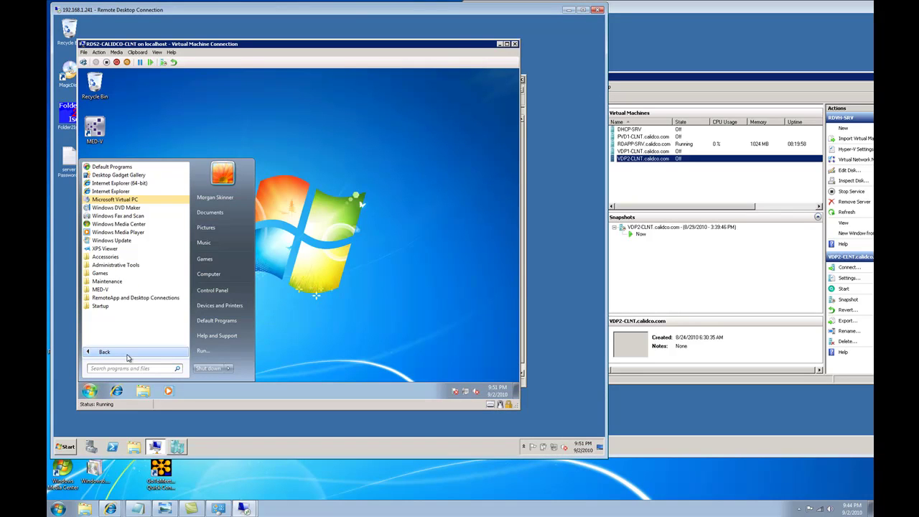
pyautogui.click(132, 299)
pyautogui.click(131, 307)
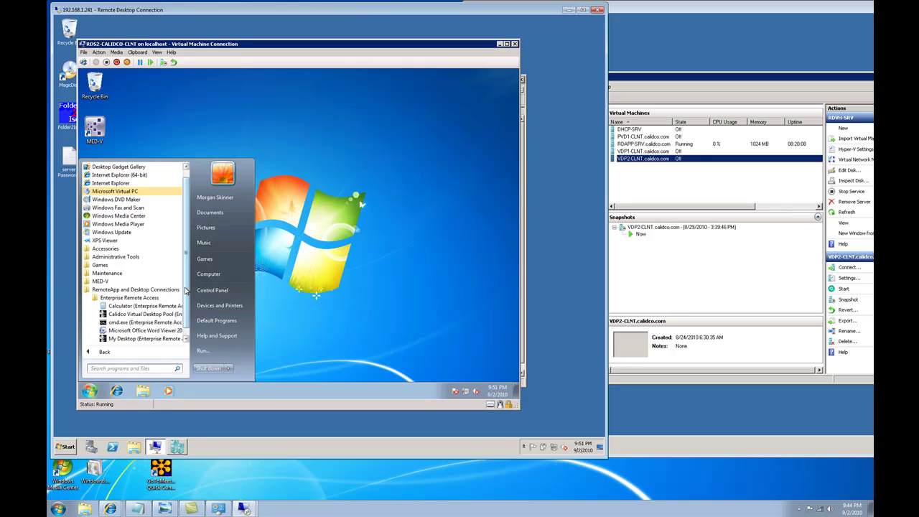
pyautogui.click(101, 352)
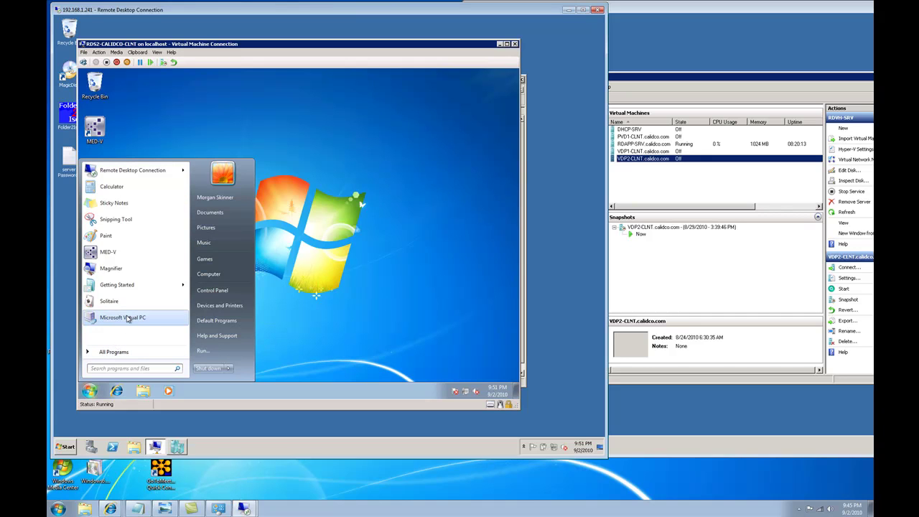
pyautogui.click(115, 352)
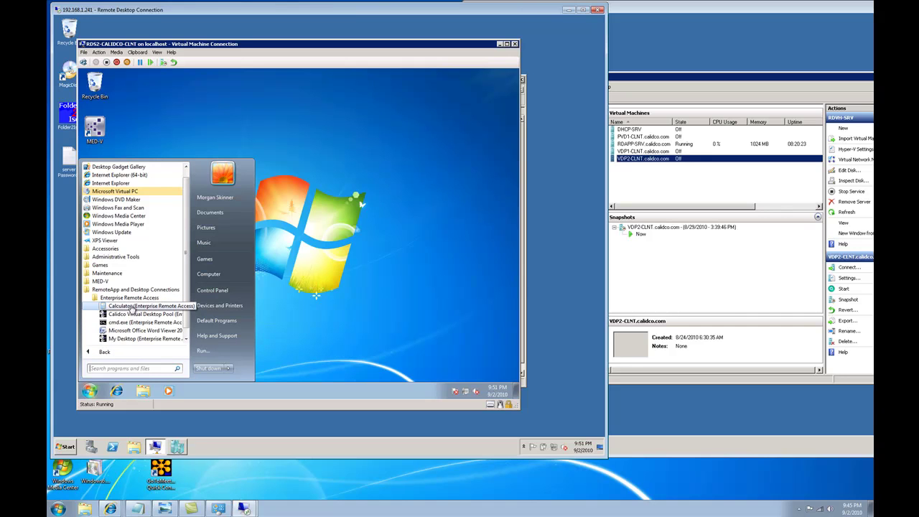
pyautogui.click(131, 307)
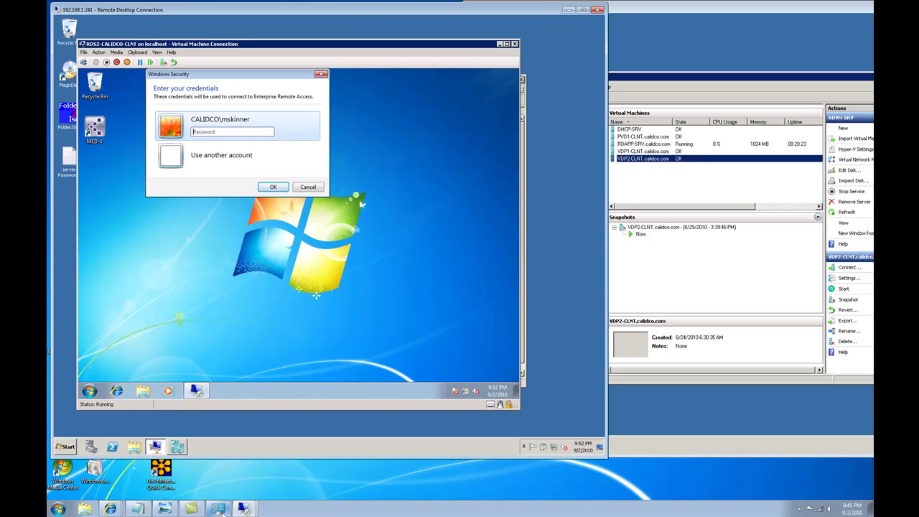
# Step: Check RDAPP-SRV's status on the RDVH-SRV host, then enter the account password to connect Calculator
pyautogui.click(171, 510)
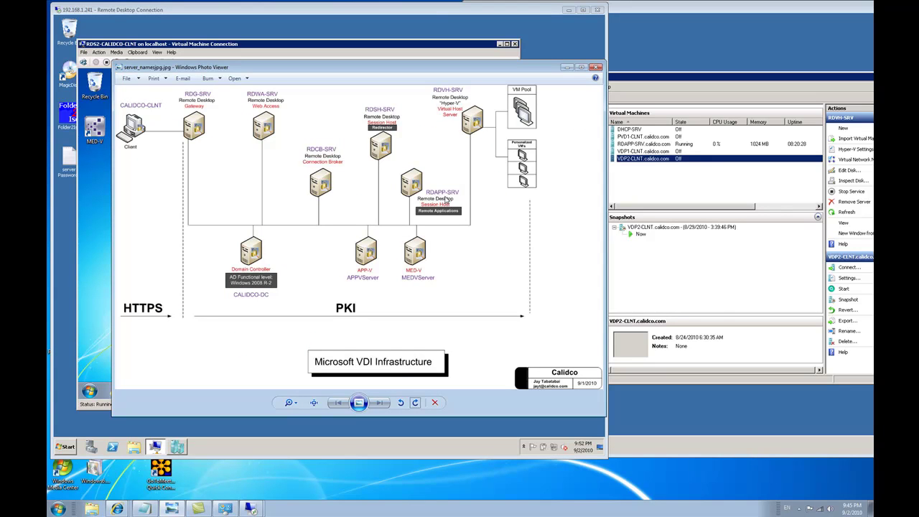
pyautogui.click(663, 150)
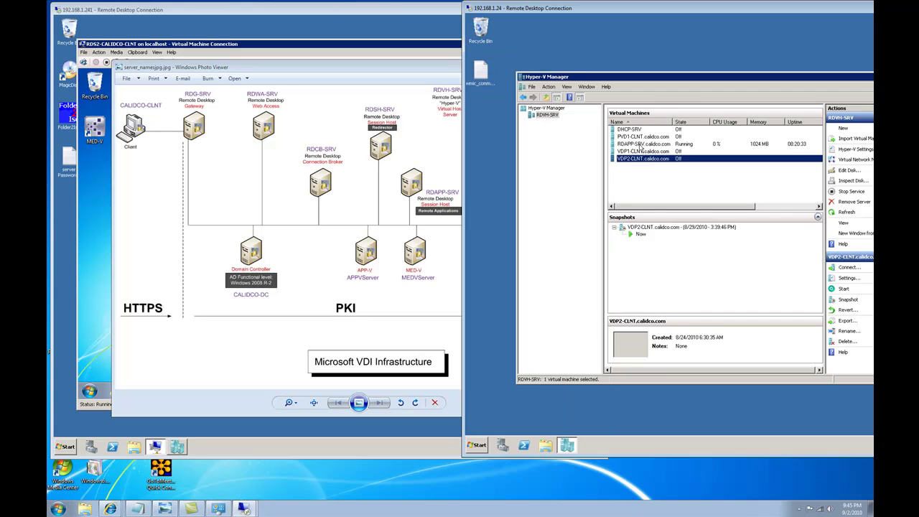
pyautogui.click(641, 145)
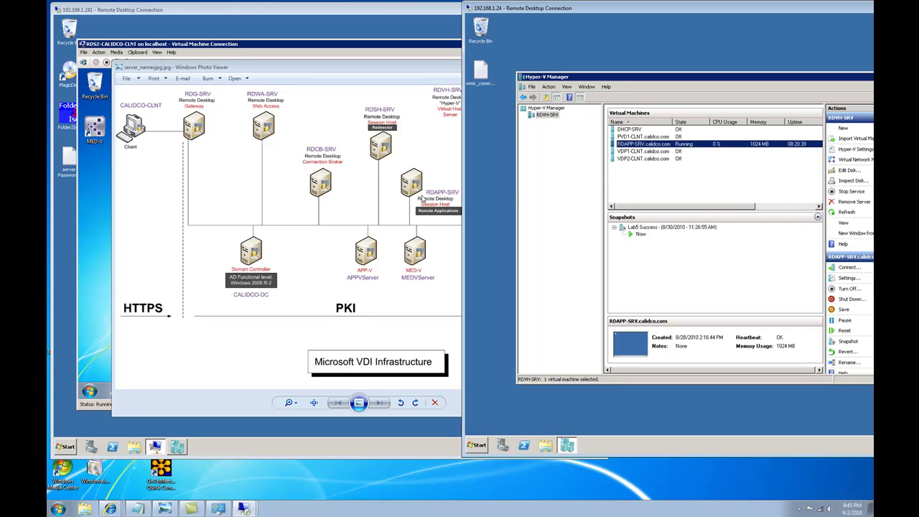
pyautogui.click(426, 219)
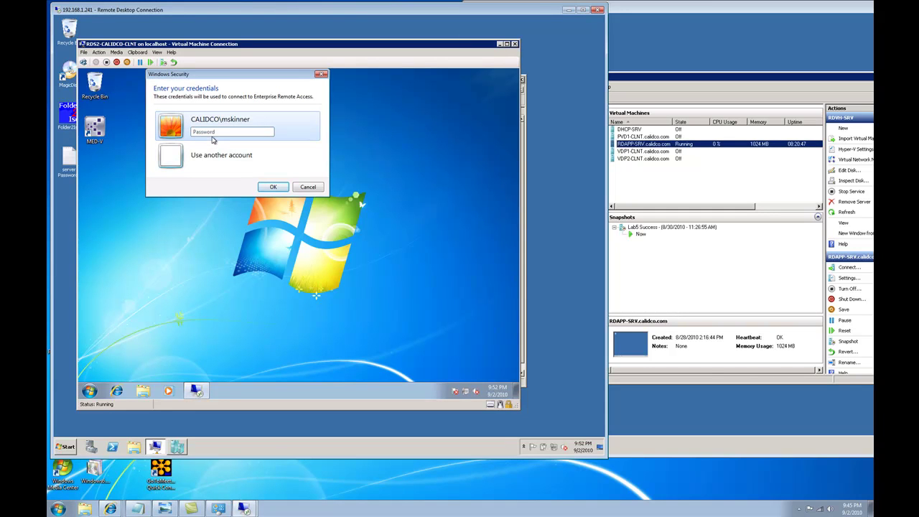
pyautogui.write('Pa')
pyautogui.press('Return')
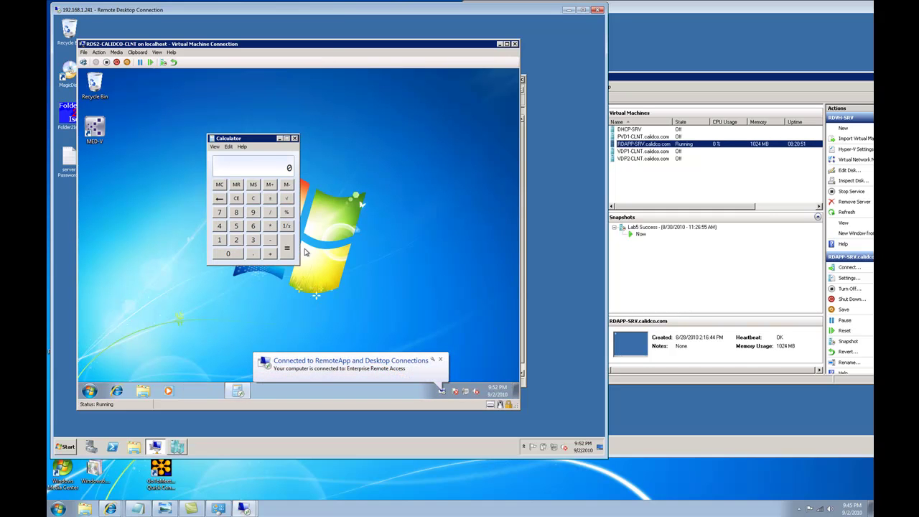
pyautogui.click(89, 390)
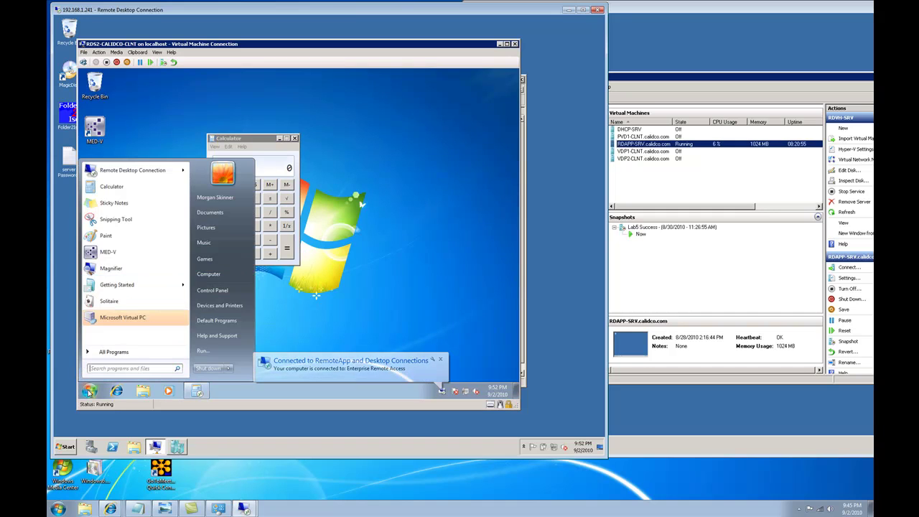
pyautogui.click(204, 350)
pyautogui.write('cmd')
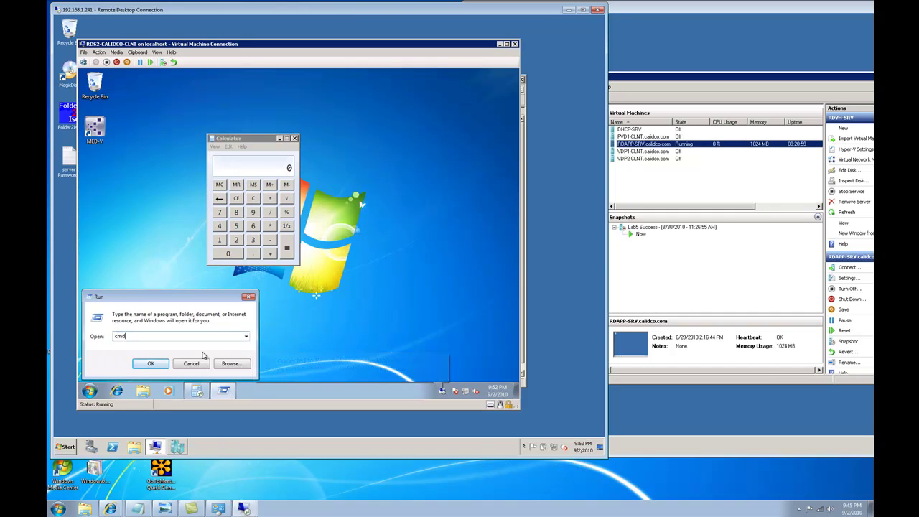
pyautogui.press('Return')
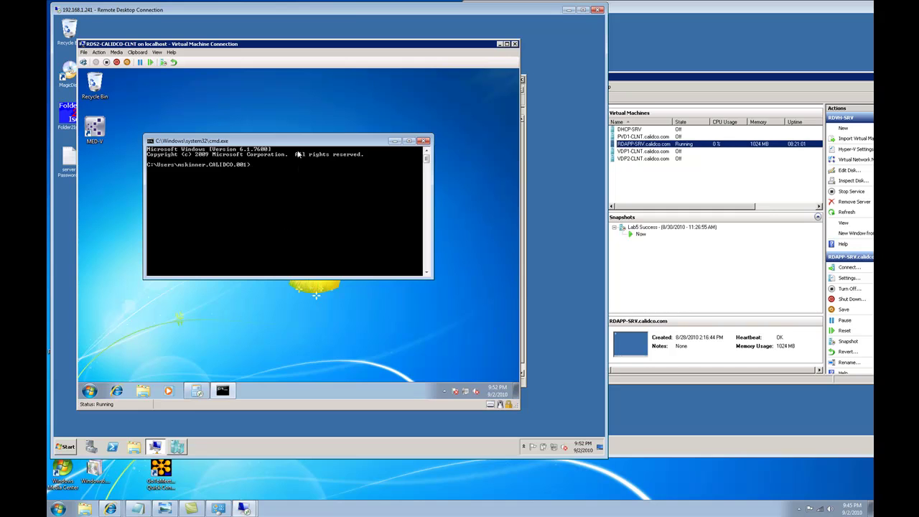
pyautogui.moveTo(296, 143); pyautogui.dragTo(323, 258)
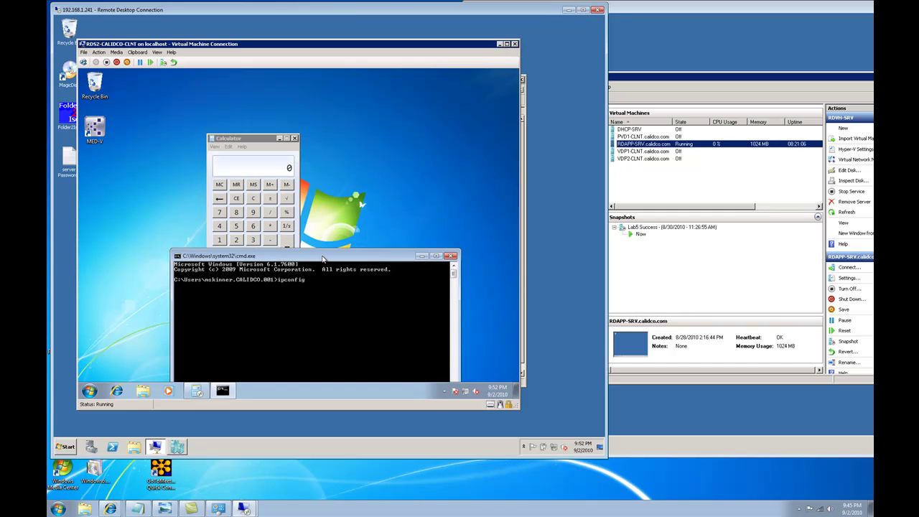
pyautogui.press('Return')
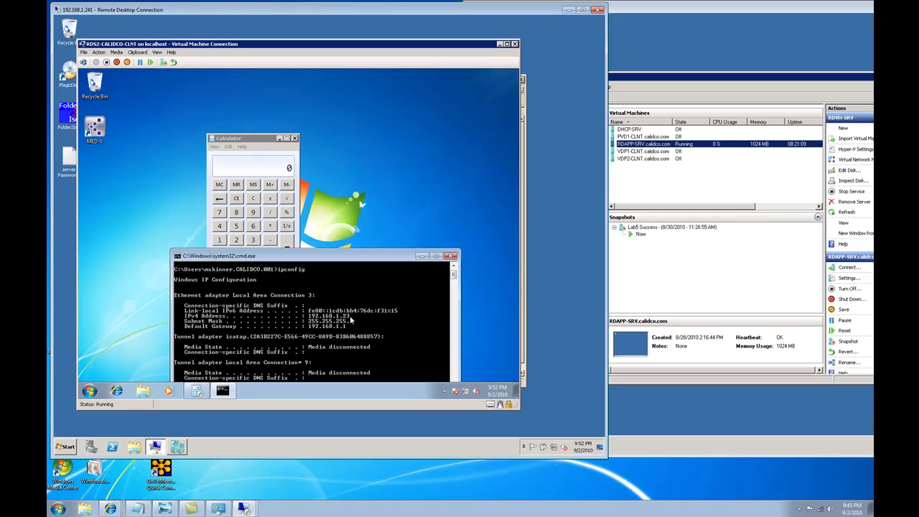
pyautogui.click(90, 391)
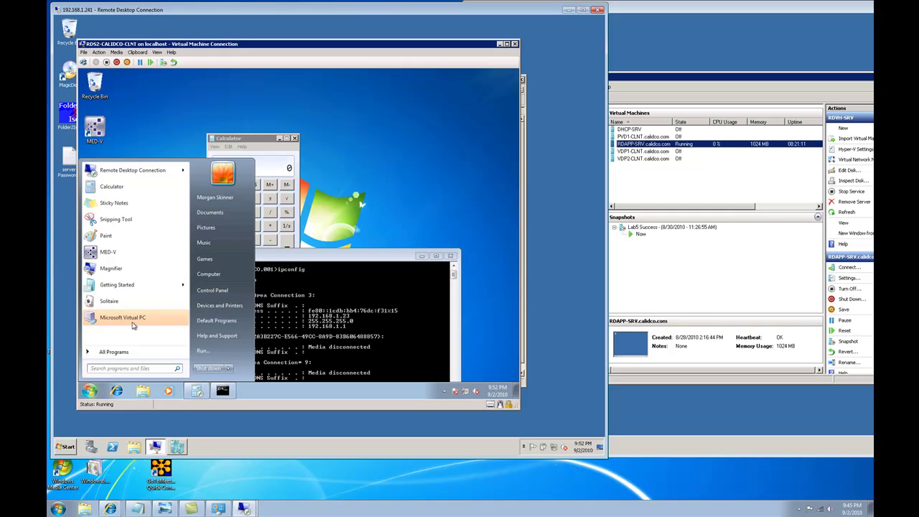
pyautogui.click(129, 352)
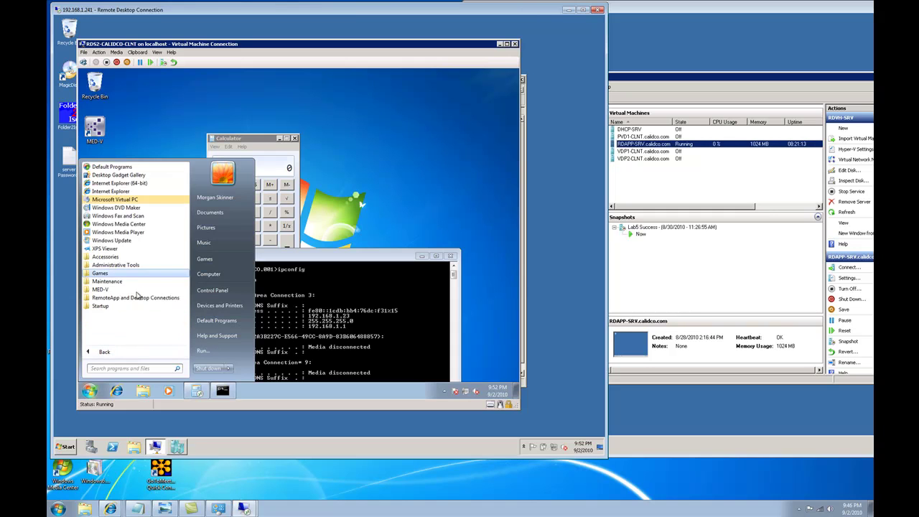
pyautogui.click(131, 306)
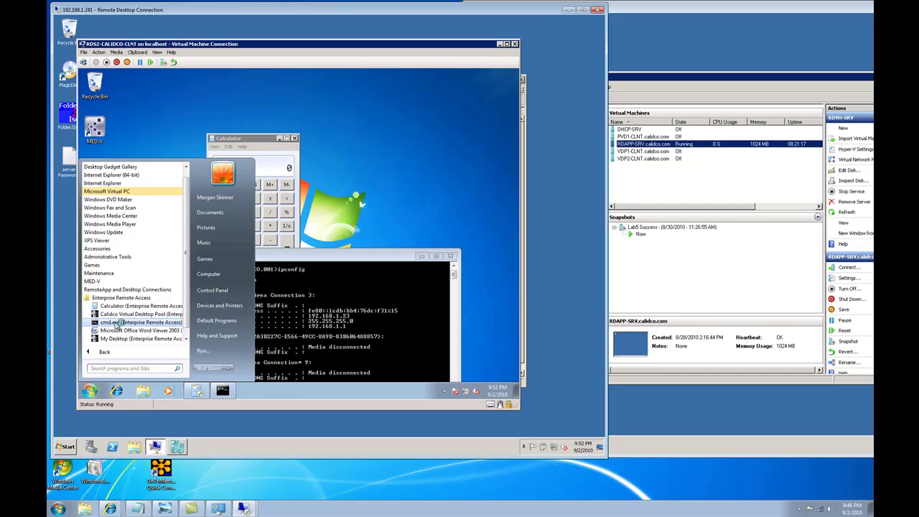
pyautogui.click(115, 325)
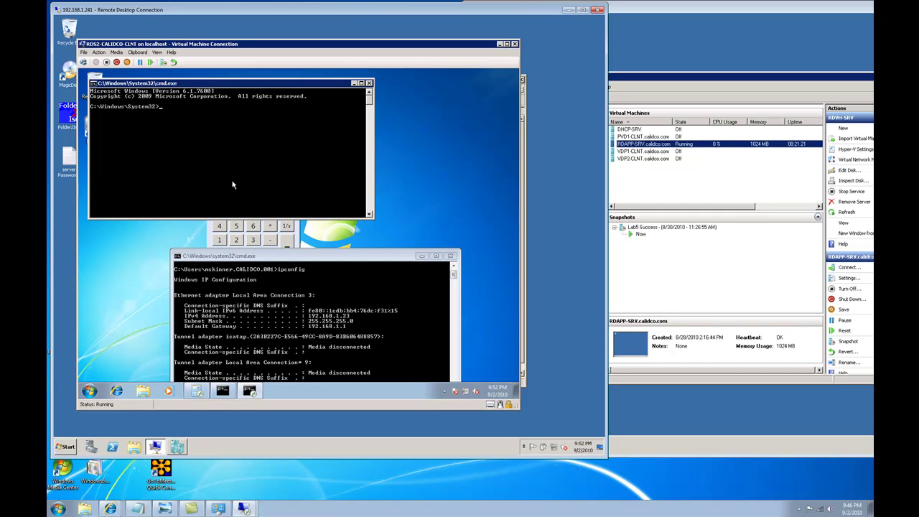
pyautogui.click(161, 508)
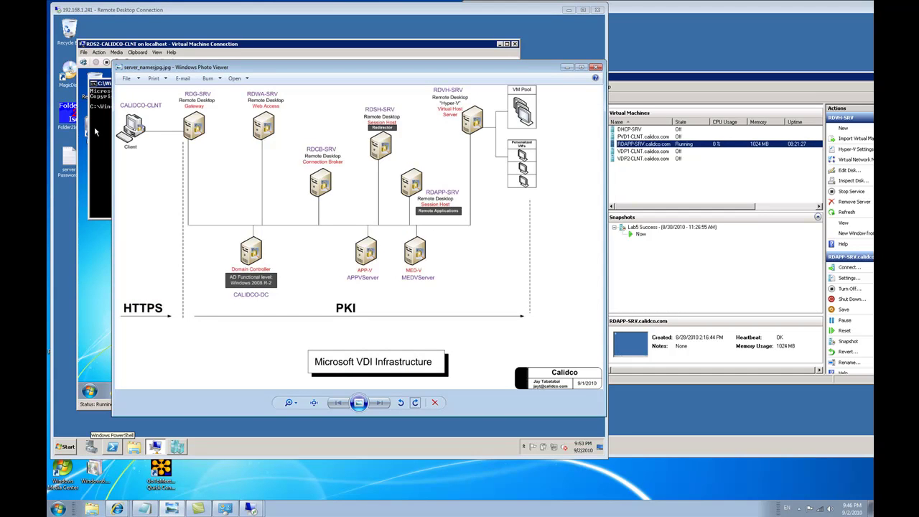
pyautogui.hotkey('alt', 'F4')
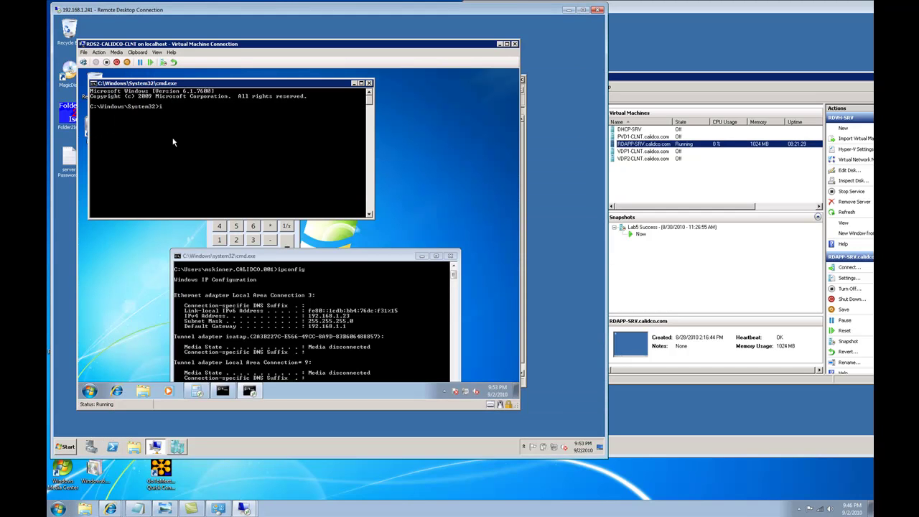
pyautogui.write('ig')
pyautogui.press('Return')
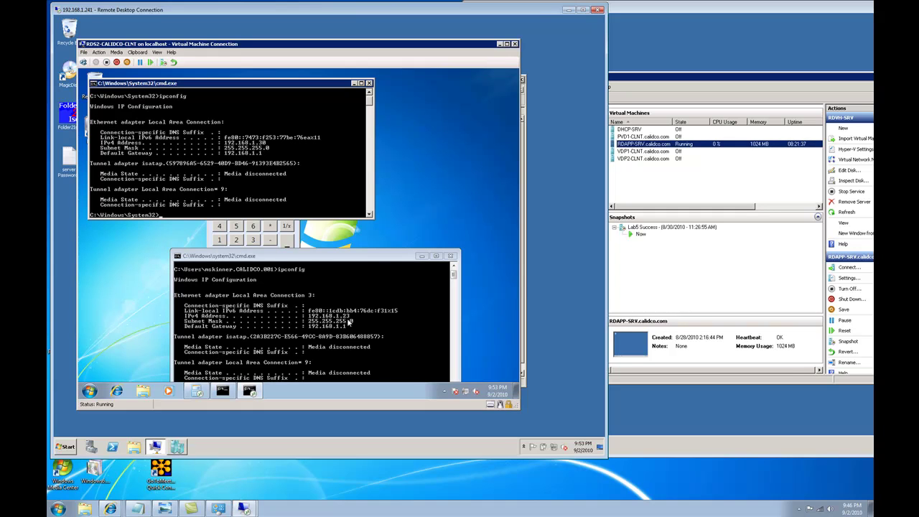
pyautogui.moveTo(233, 84); pyautogui.dragTo(258, 89)
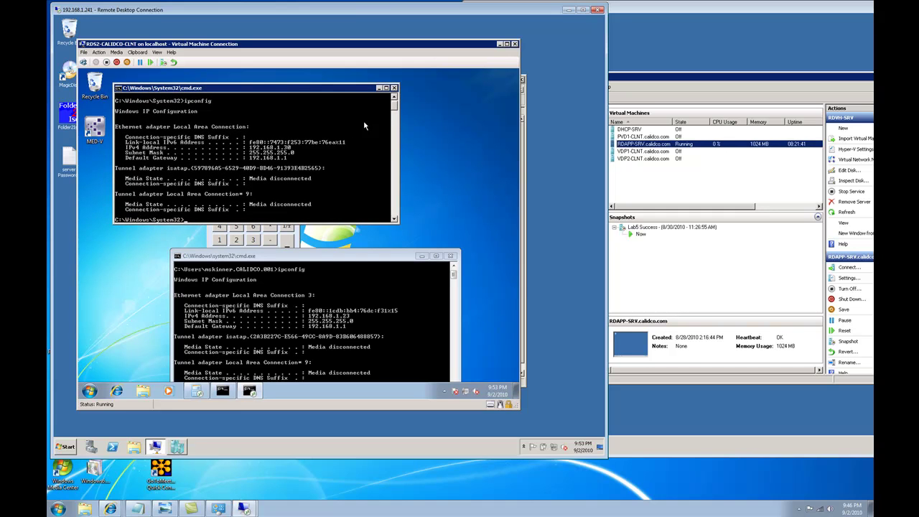
pyautogui.click(394, 87)
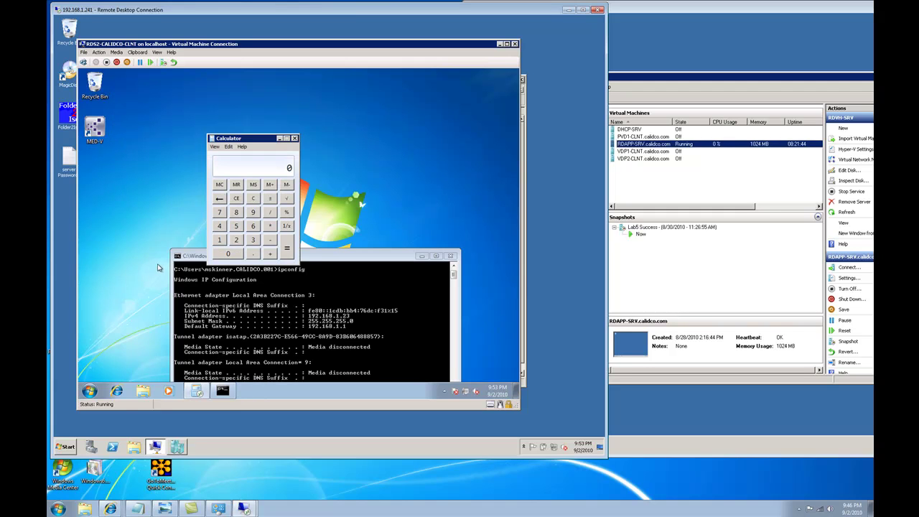
# Step: Launch the Calidco Virtual Desktop Pool connection from Enterprise Remote Access on the client VM
pyautogui.click(89, 390)
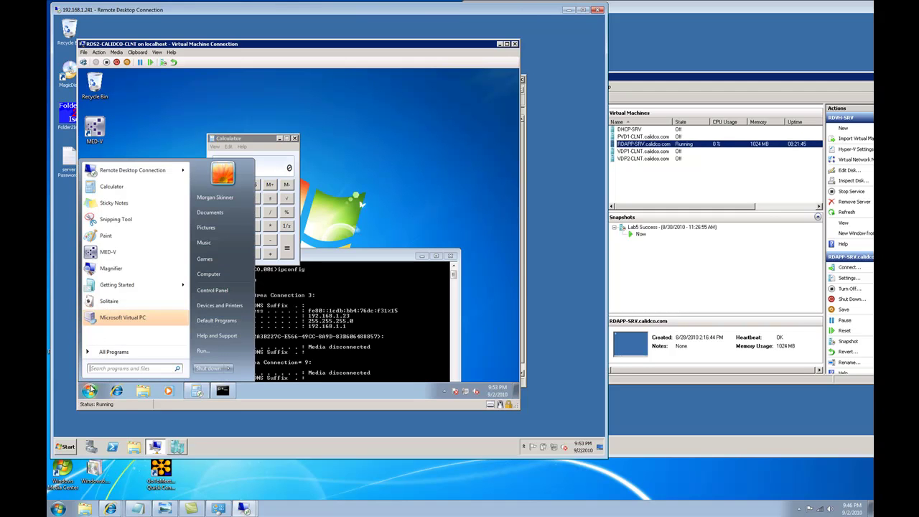
pyautogui.click(116, 352)
pyautogui.click(127, 300)
pyautogui.click(125, 306)
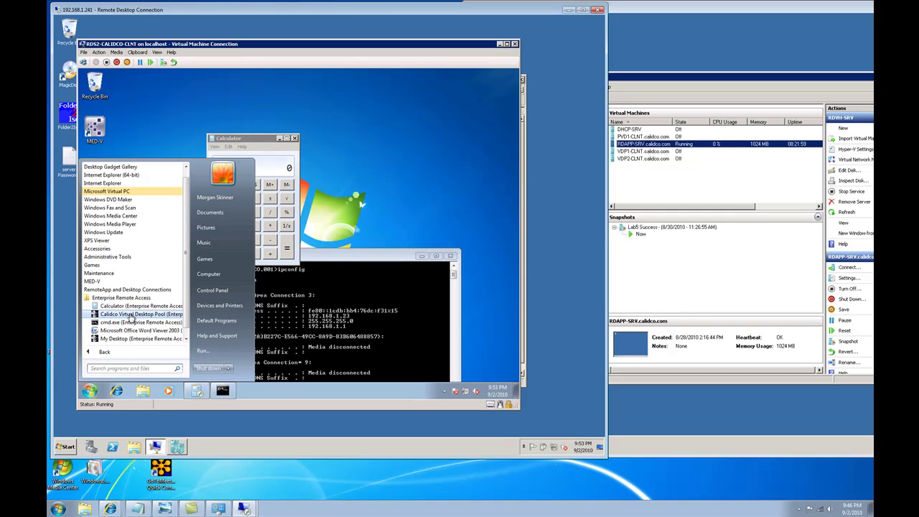
pyautogui.click(131, 317)
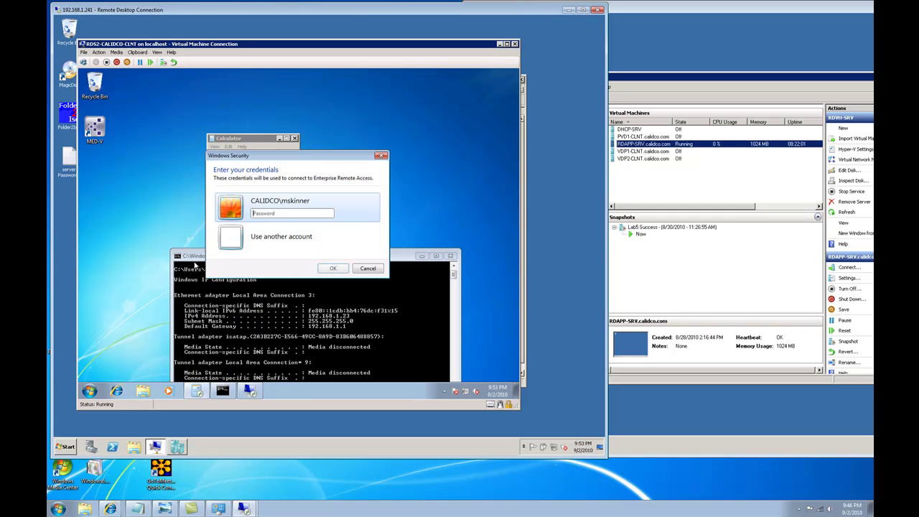
pyautogui.click(256, 213)
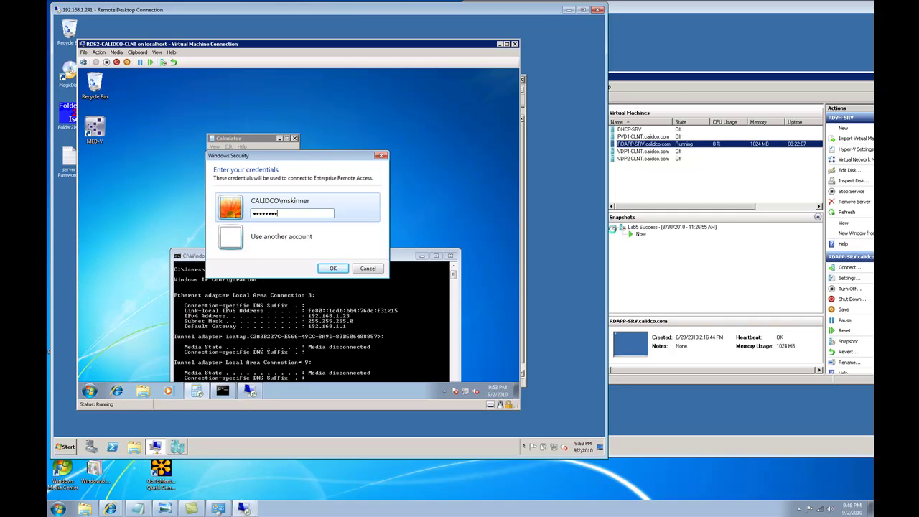
# Step: Select VDP1-CLNT in the host's Hyper-V list, confirm the credentials, and watch it start running
pyautogui.click(672, 77)
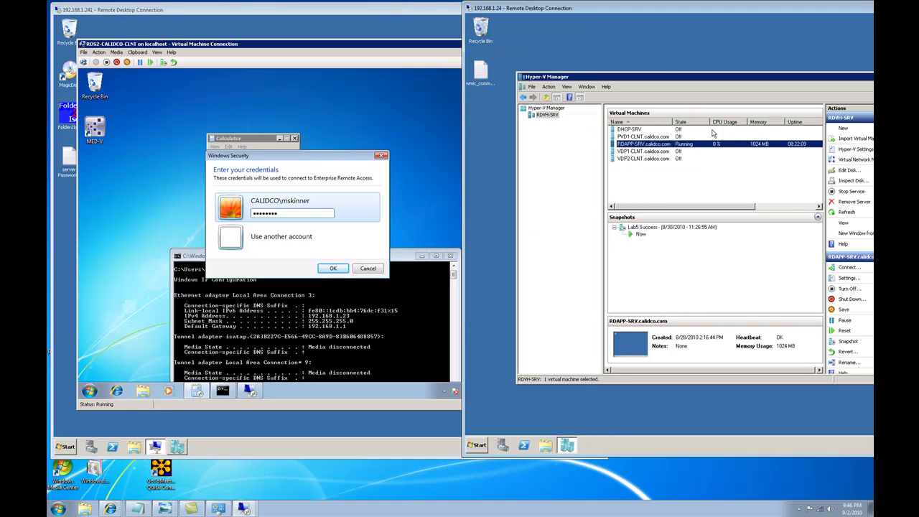
pyautogui.click(637, 151)
pyautogui.press('Down')
pyautogui.click(637, 152)
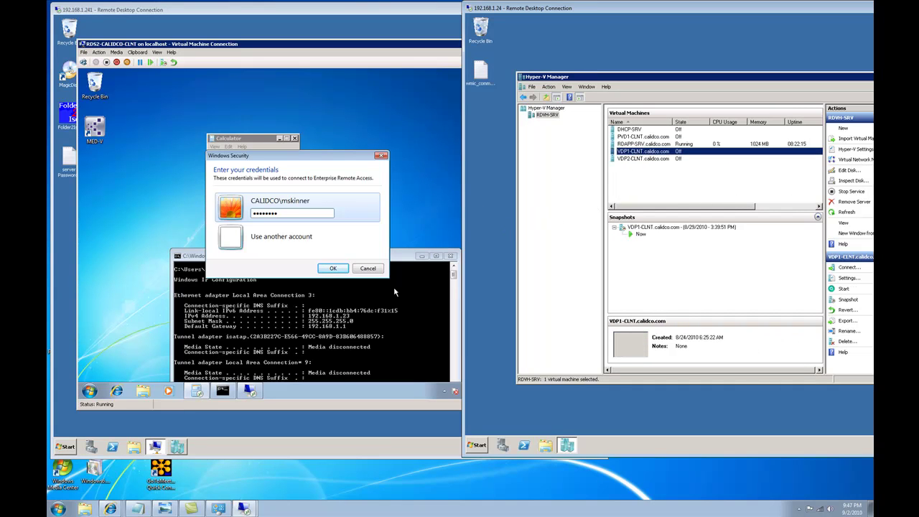
pyautogui.click(334, 269)
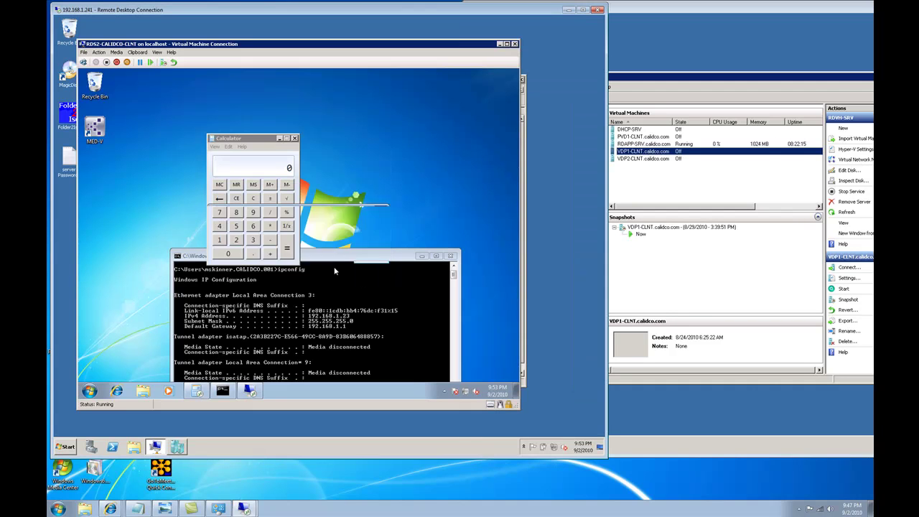
pyautogui.click(692, 84)
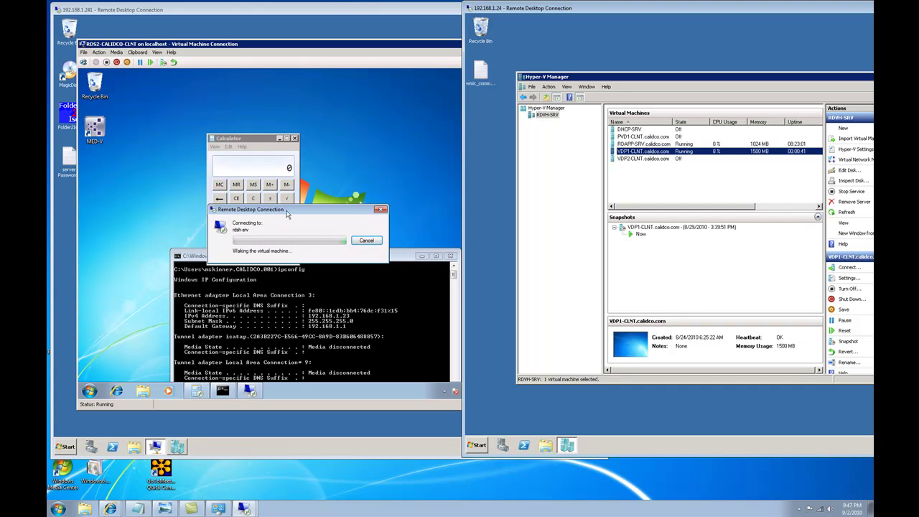
pyautogui.click(212, 421)
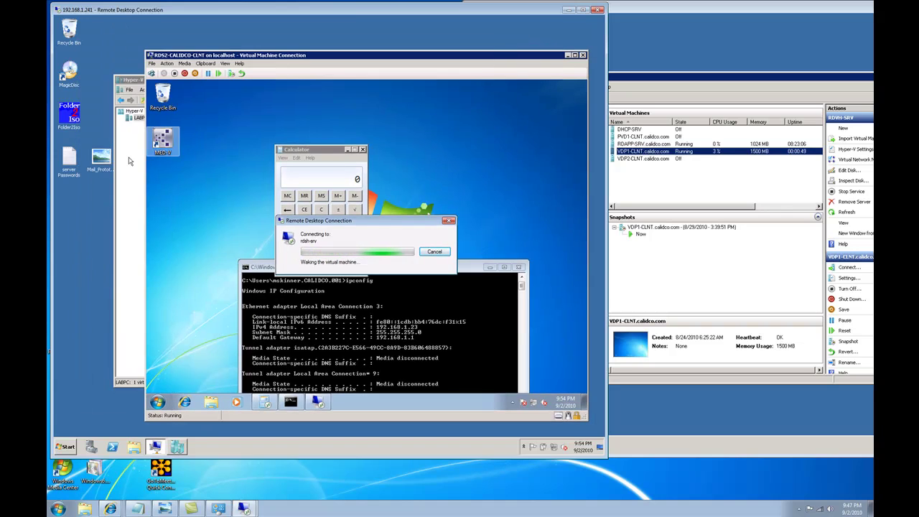
pyautogui.click(129, 161)
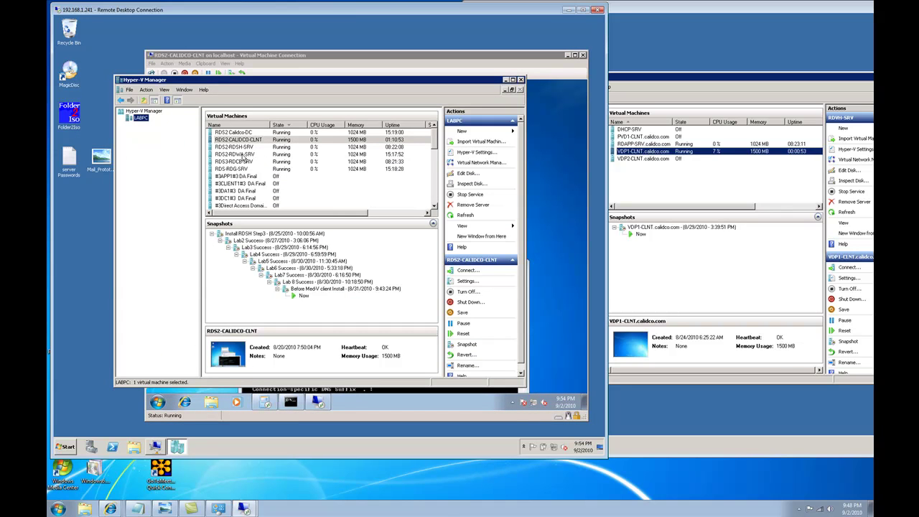
# Step: Connect to RDS2-RDWA-SRV and open Remote Desktop Web Access Configuration from its All Programs menu
pyautogui.doubleClick(237, 154)
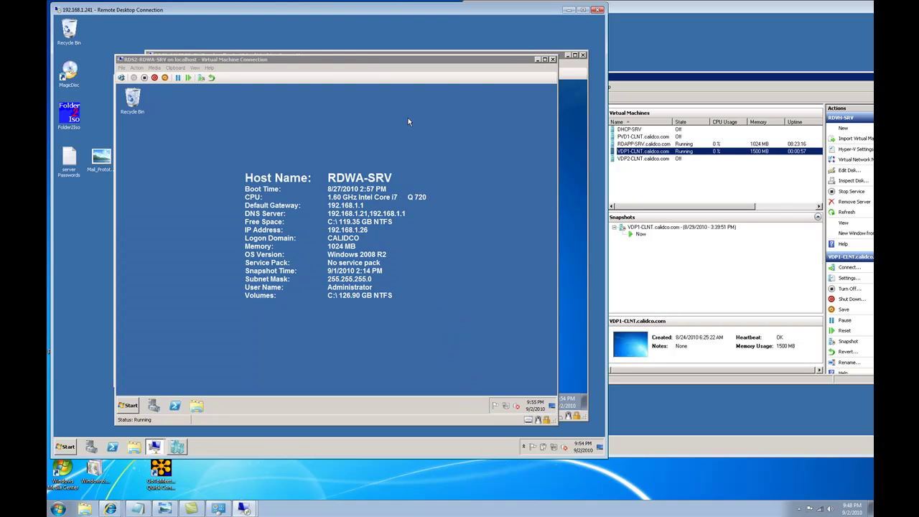
pyautogui.click(131, 407)
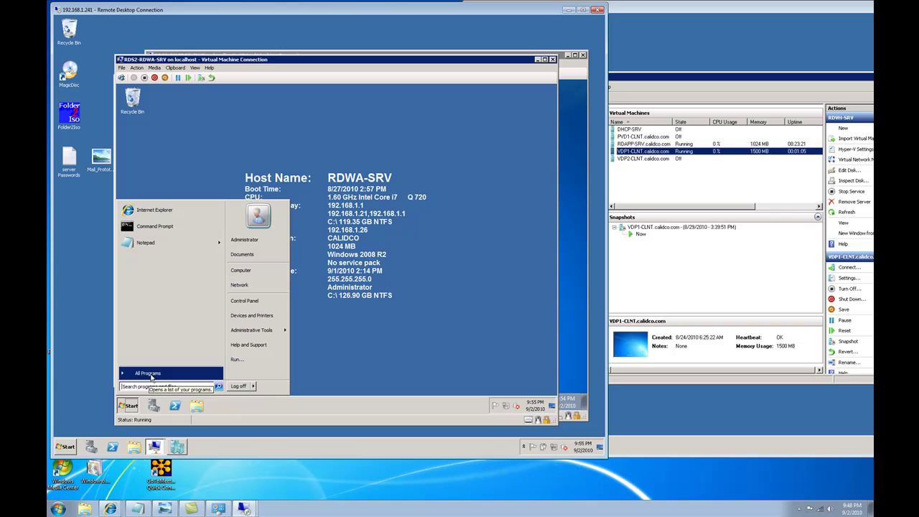
pyautogui.click(149, 373)
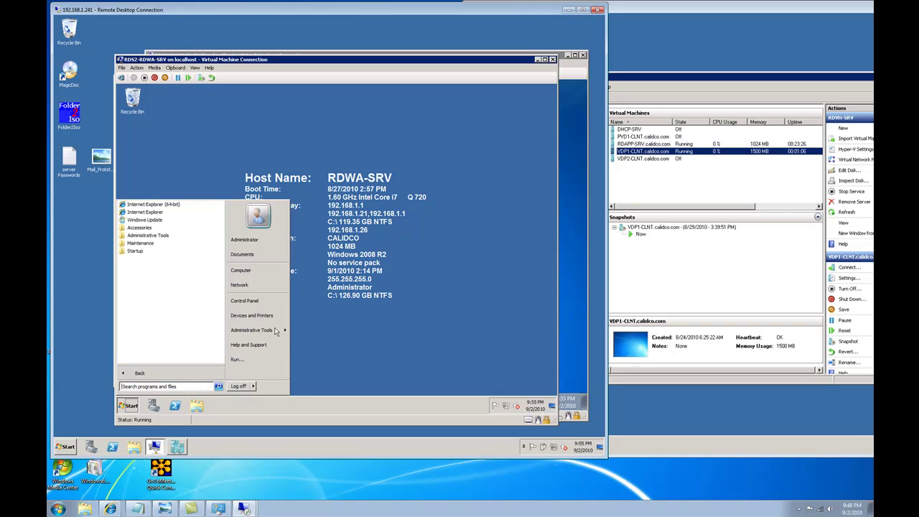
pyautogui.moveTo(280, 336)
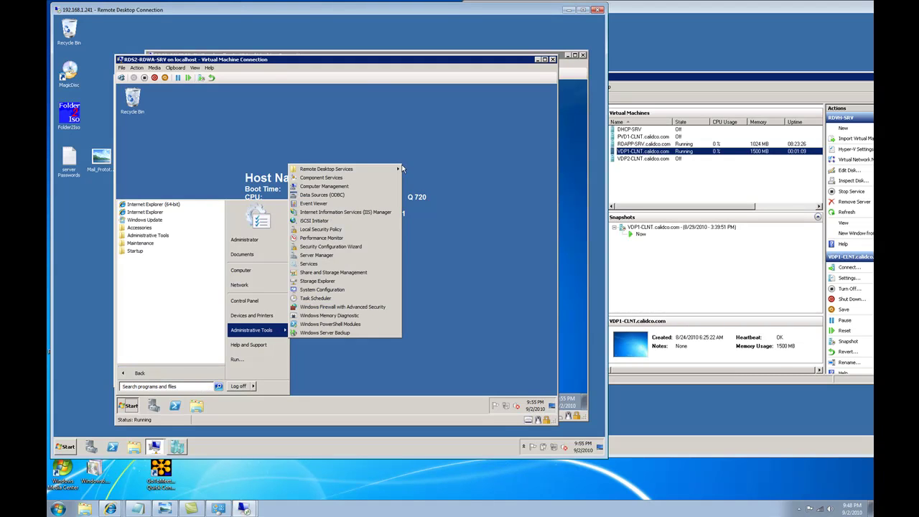
pyautogui.moveTo(388, 168)
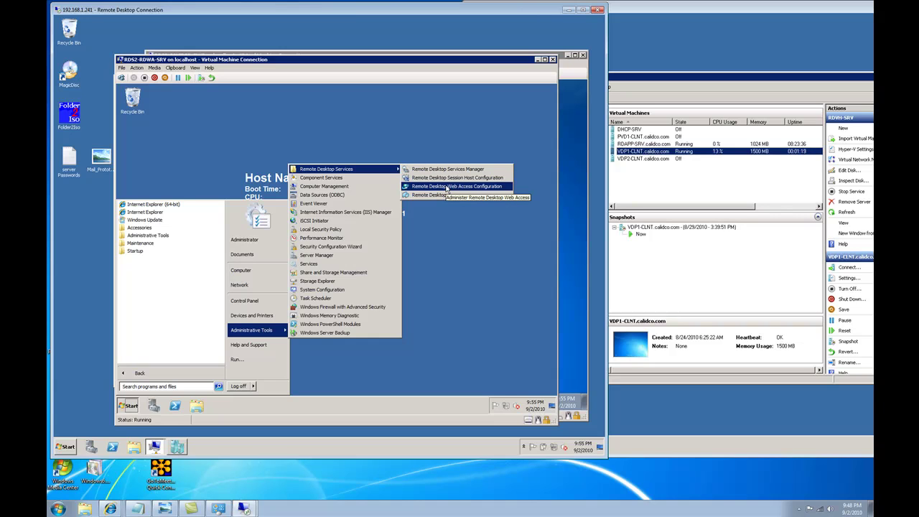
pyautogui.click(446, 187)
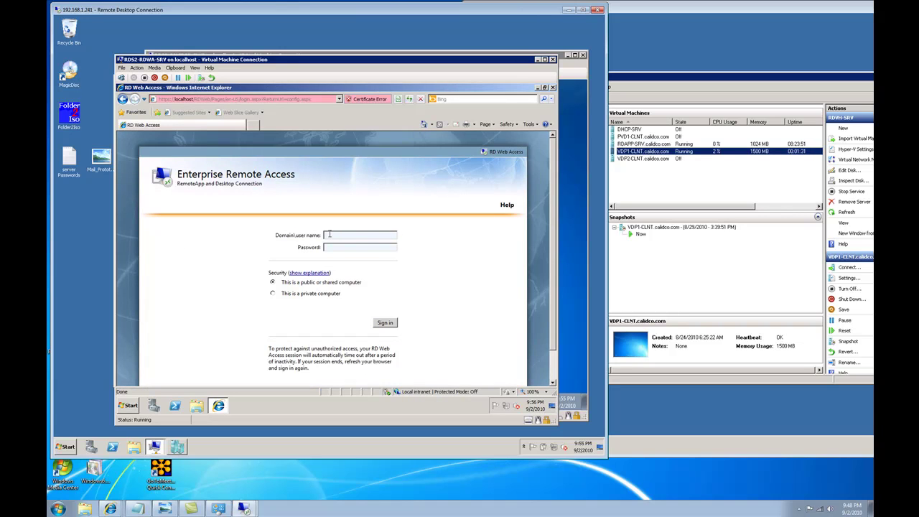
# Step: Sign in to Enterprise Remote Access RD Web Access with the domain user name and password
pyautogui.click(330, 234)
pyautogui.press('Tab')
pyautogui.write('Pa$$w0rd')
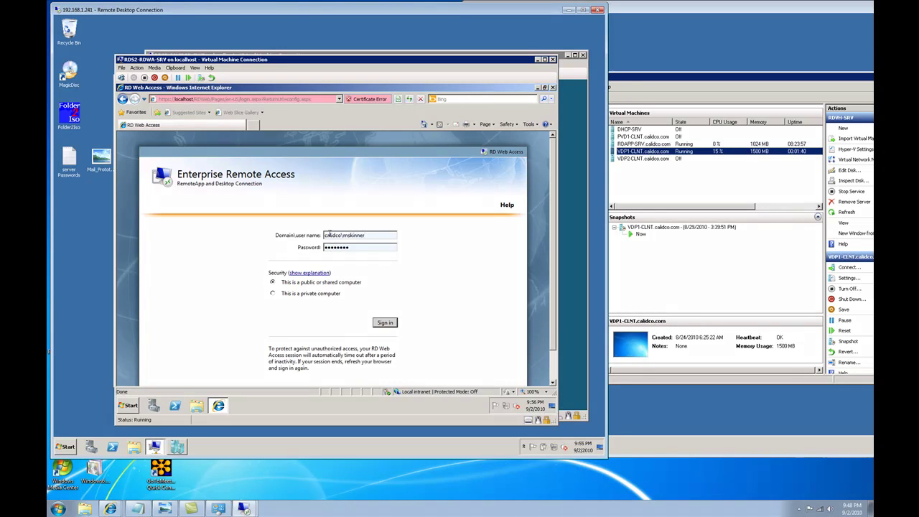
pyautogui.press('Return')
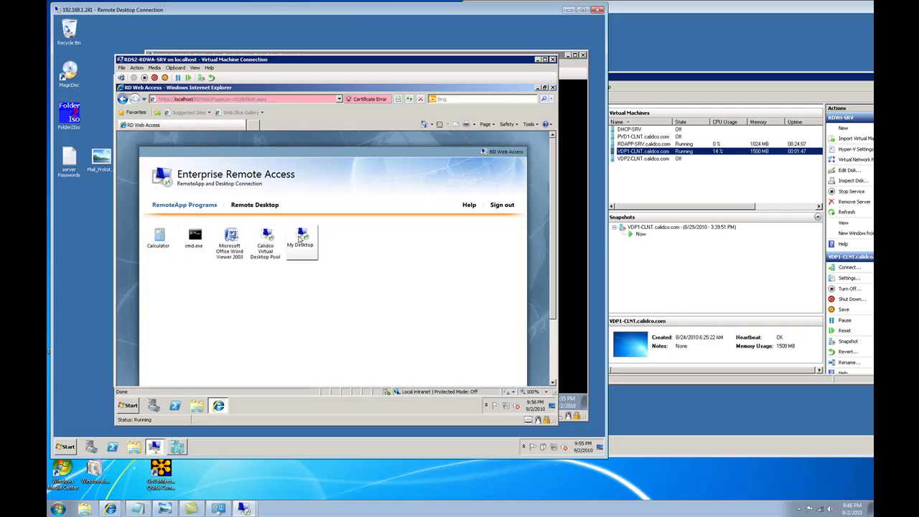
# Step: Launch the Calculator RemoteApp, accept the connection warning, and enter the domain credentials
pyautogui.click(159, 238)
pyautogui.click(324, 267)
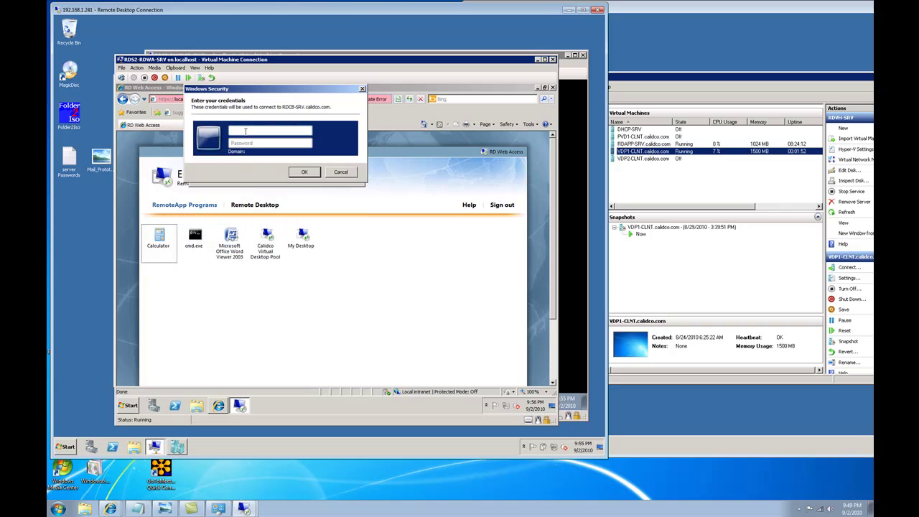
pyautogui.press('Tab')
pyautogui.write('•••')
pyautogui.press('Return')
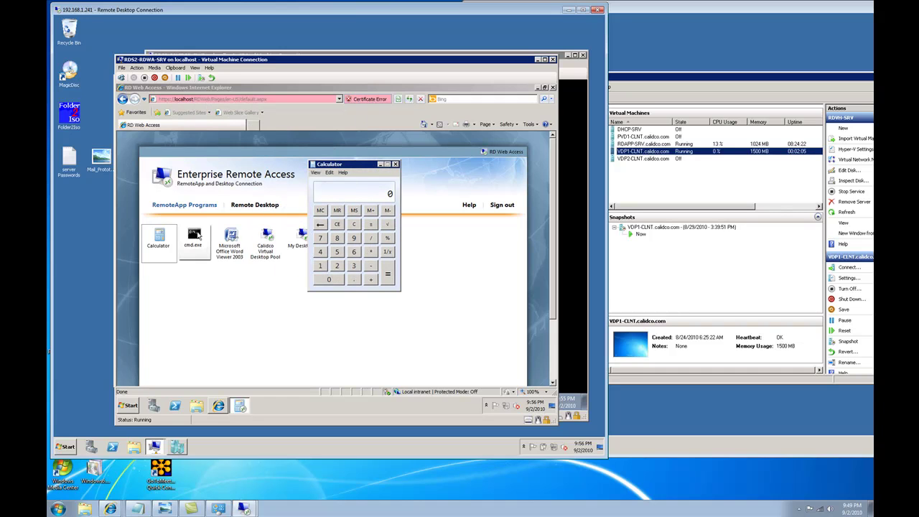
# Step: Launch the Word Viewer RemoteApp, cancel its Open dialog, close it, and bring up the VDI diagram
pyautogui.click(230, 239)
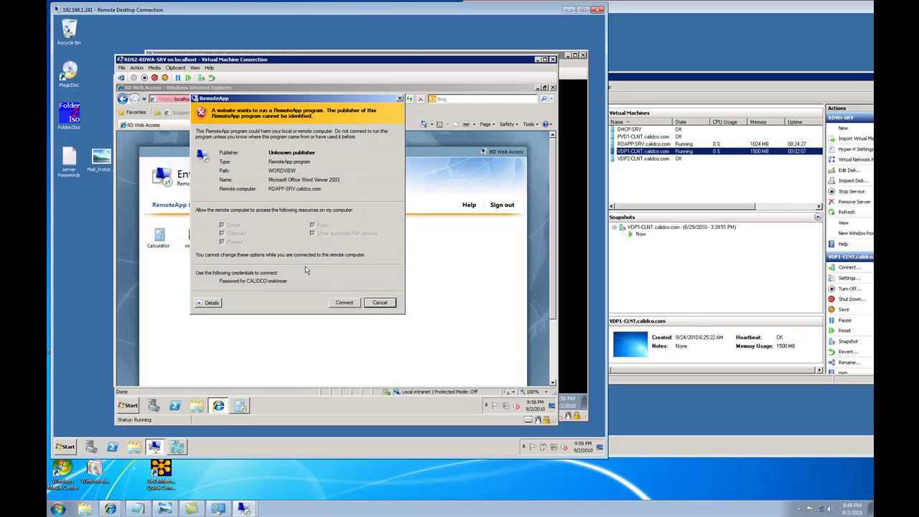
pyautogui.click(344, 302)
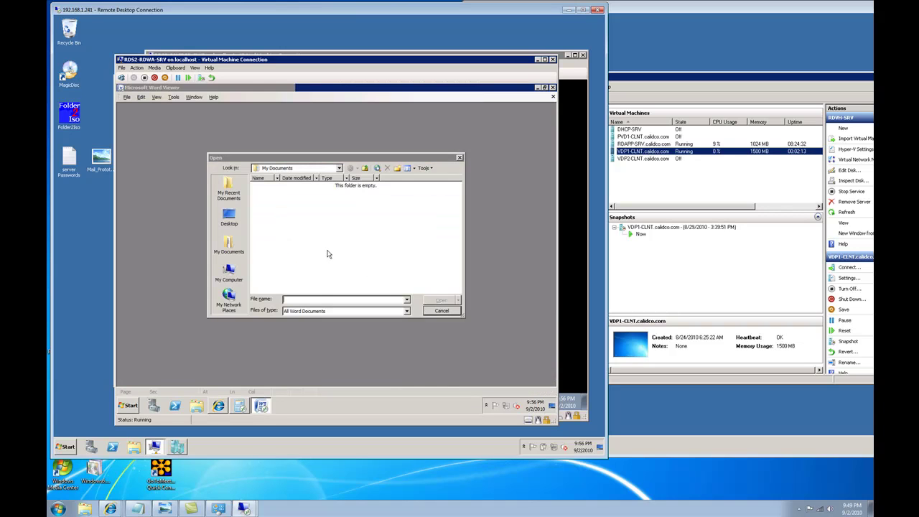
pyautogui.click(443, 314)
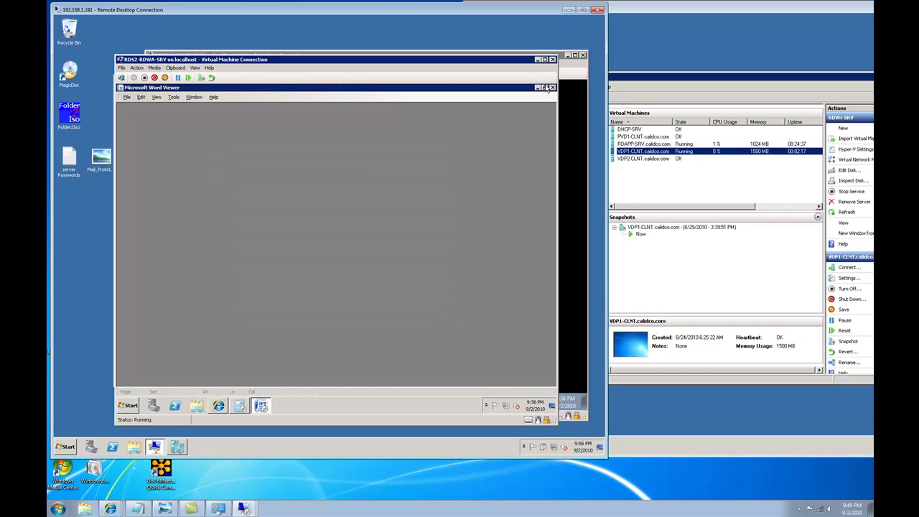
pyautogui.click(553, 87)
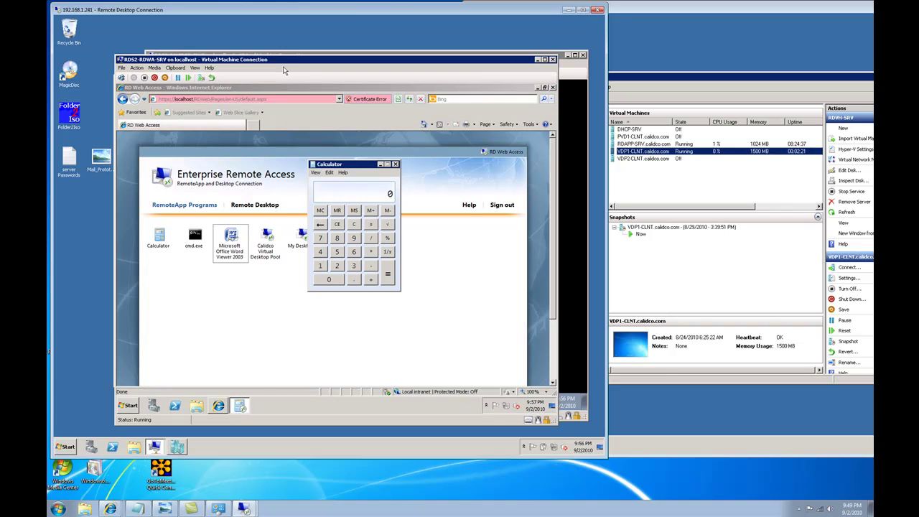
pyautogui.moveTo(284, 59); pyautogui.dragTo(290, 96)
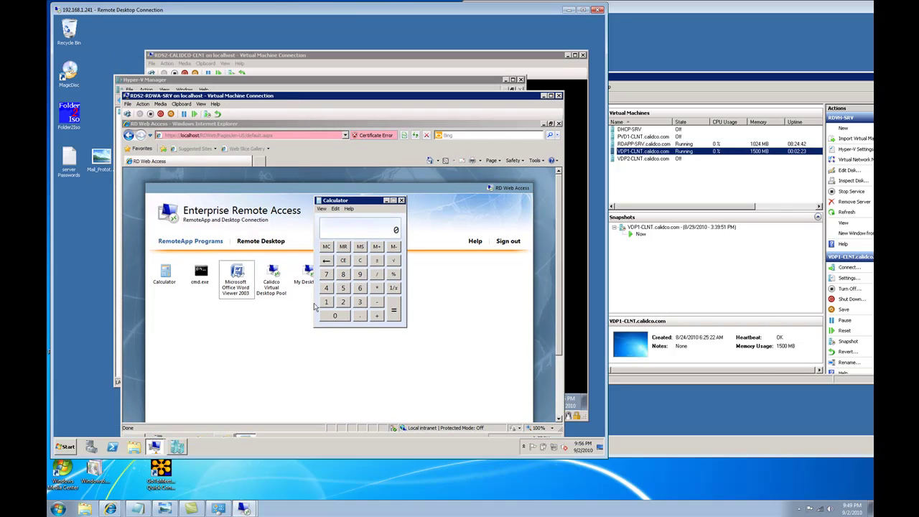
pyautogui.click(169, 509)
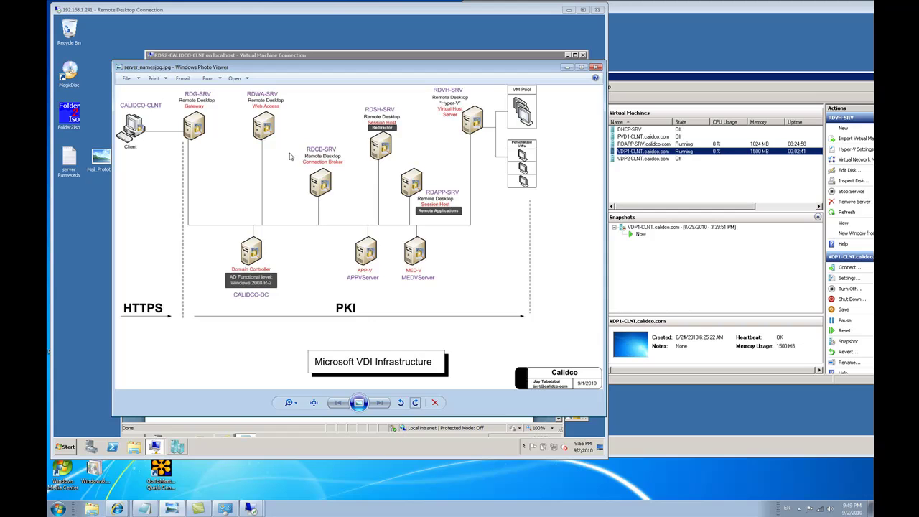
# Step: Restore the Calidco Virtual Desktop Pool session from full screen, reposition it, and enlarge its window
pyautogui.moveTo(464, 71); pyautogui.dragTo(487, 161)
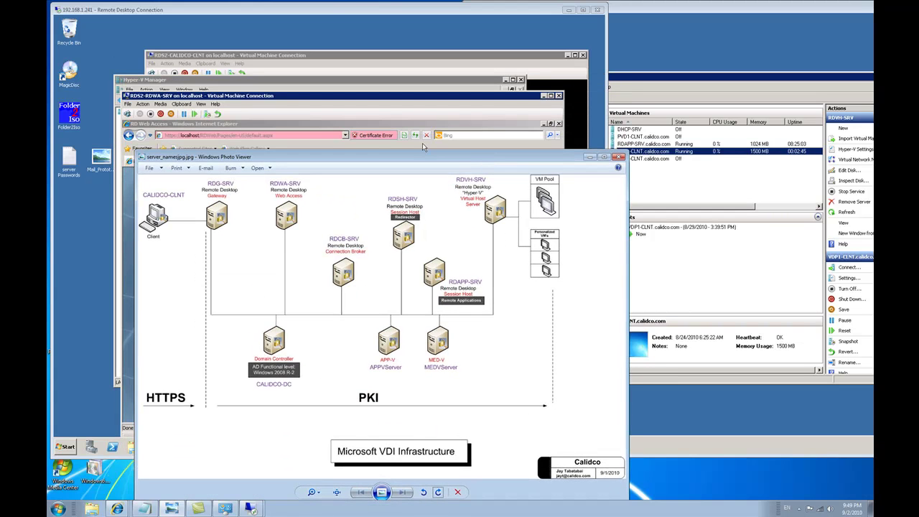
pyautogui.click(342, 53)
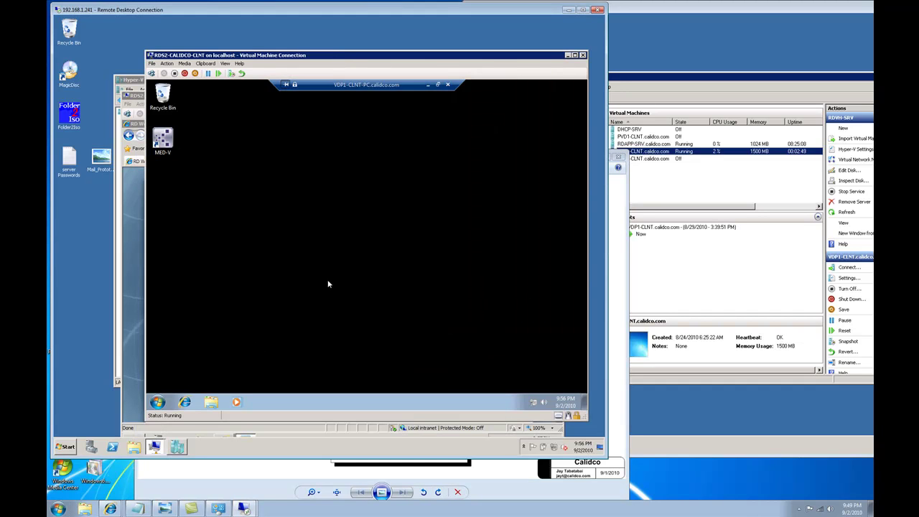
pyautogui.click(439, 84)
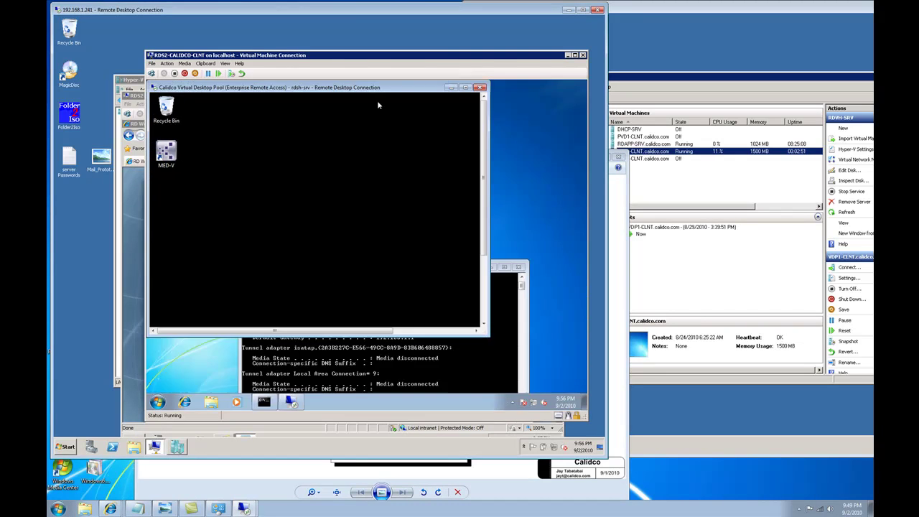
pyautogui.moveTo(348, 91); pyautogui.dragTo(408, 94)
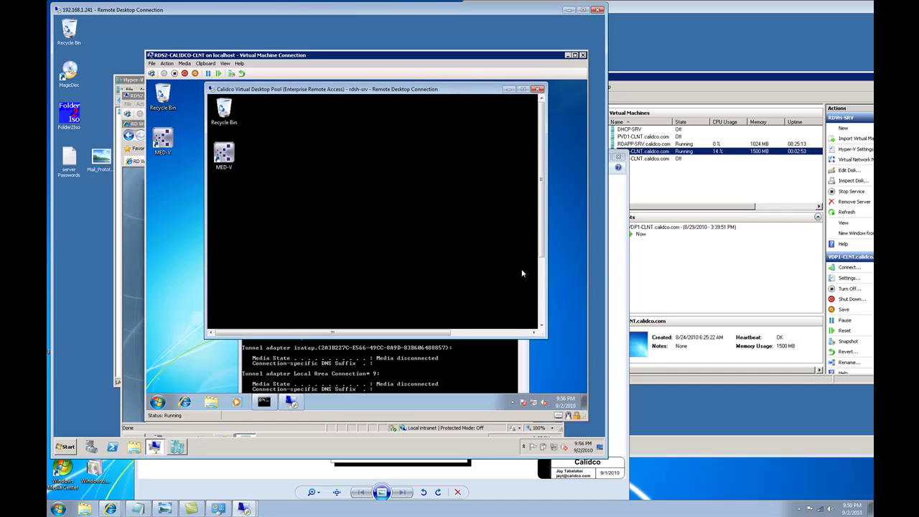
pyautogui.click(543, 310)
pyautogui.moveTo(542, 311); pyautogui.dragTo(548, 224)
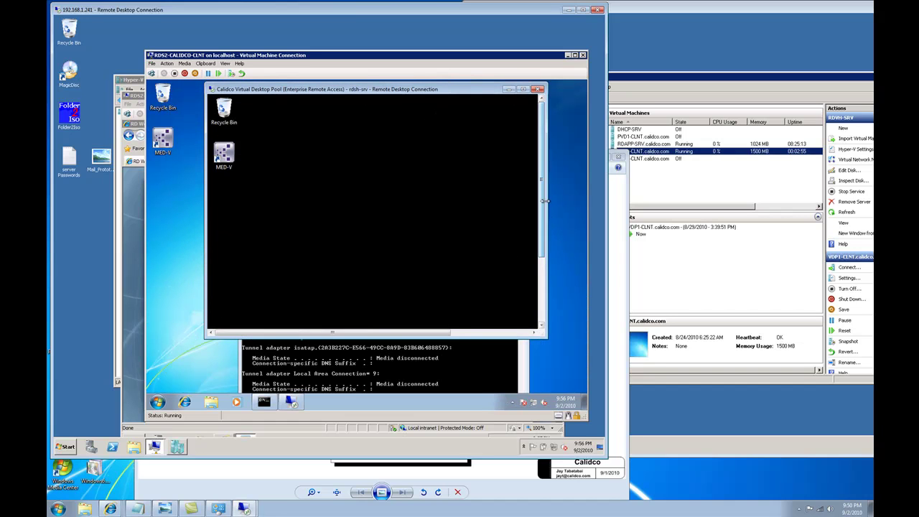
pyautogui.click(164, 509)
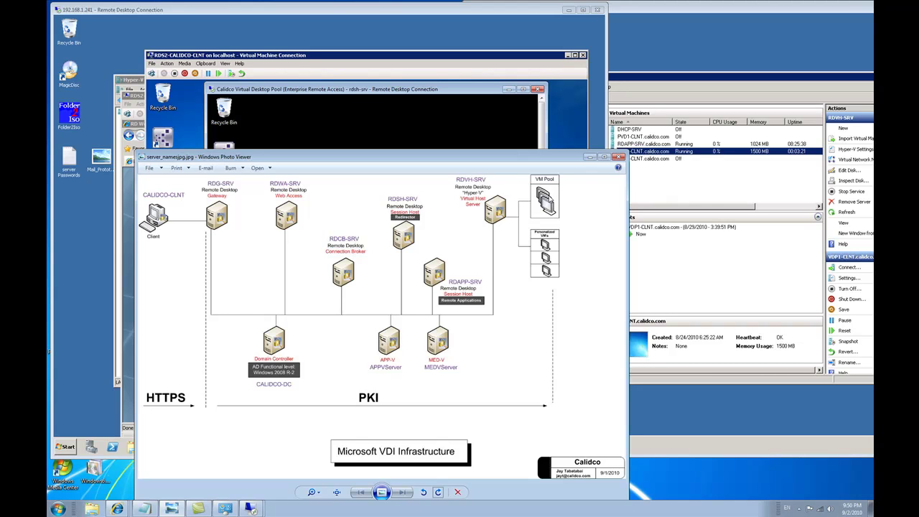
pyautogui.click(364, 91)
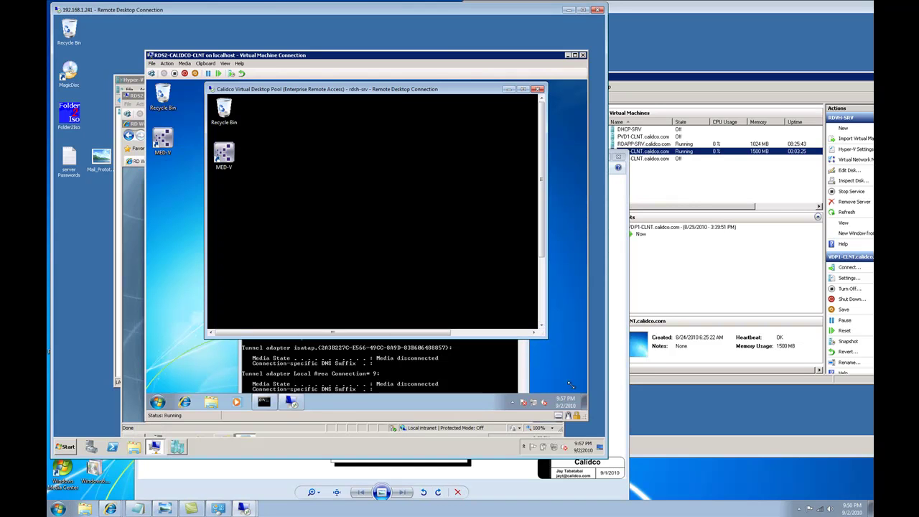
pyautogui.moveTo(560, 361); pyautogui.dragTo(575, 392)
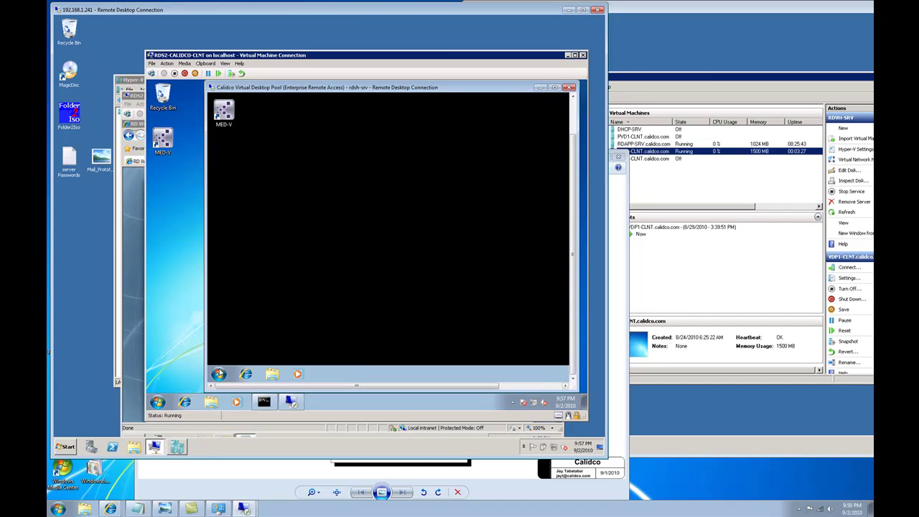
# Step: Start Internet Explorer 6 from MED-V Applications on the pooled desktop, then raise and move the VDI diagram
pyautogui.click(218, 373)
pyautogui.click(246, 335)
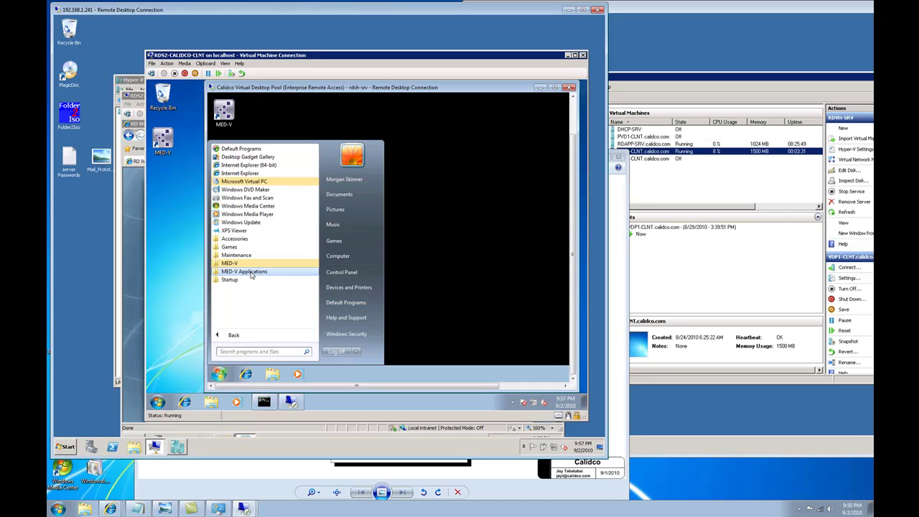
pyautogui.click(248, 272)
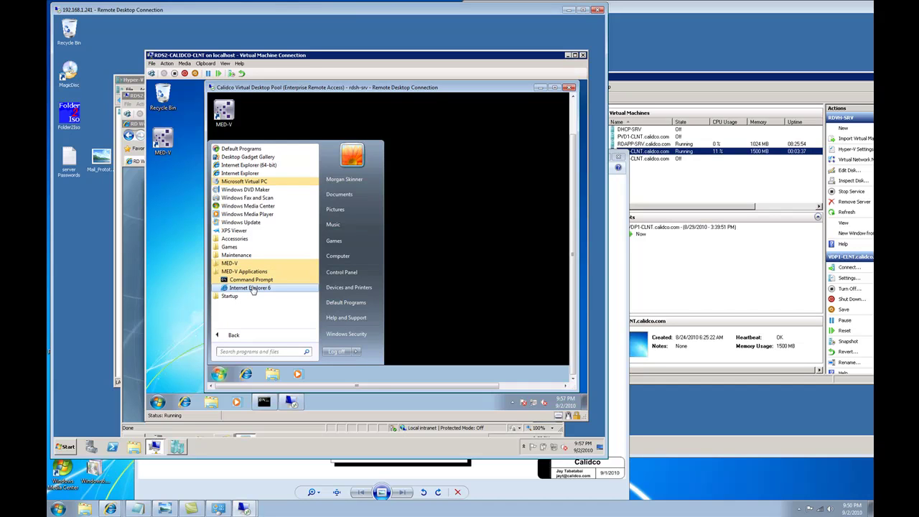
pyautogui.click(252, 288)
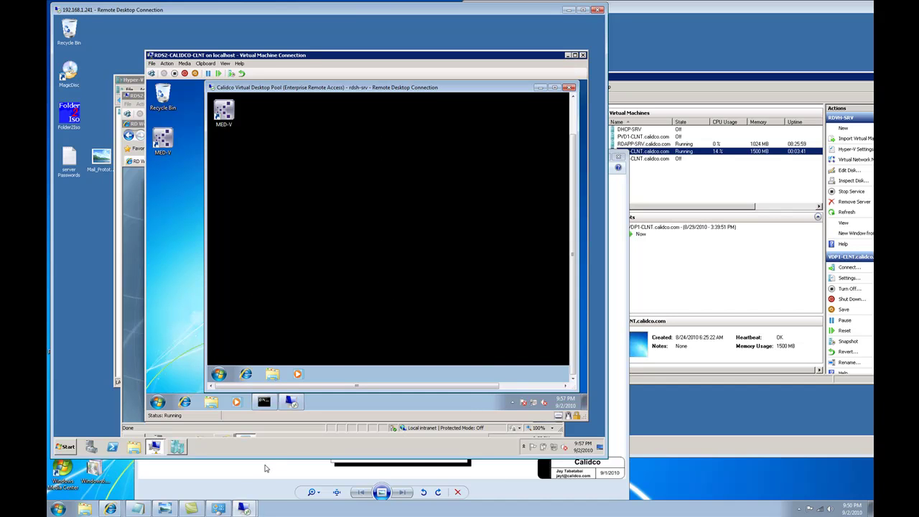
pyautogui.click(164, 509)
pyautogui.moveTo(377, 159); pyautogui.dragTo(383, 91)
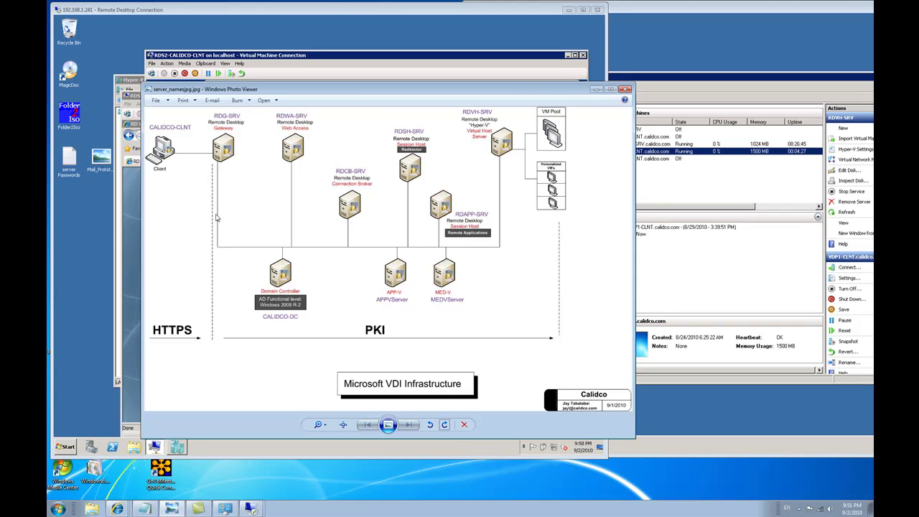
# Step: Sign in at the Start Workspace prompt to launch the MED-V workspace
pyautogui.moveTo(267, 90); pyautogui.dragTo(228, 198)
pyautogui.click(426, 152)
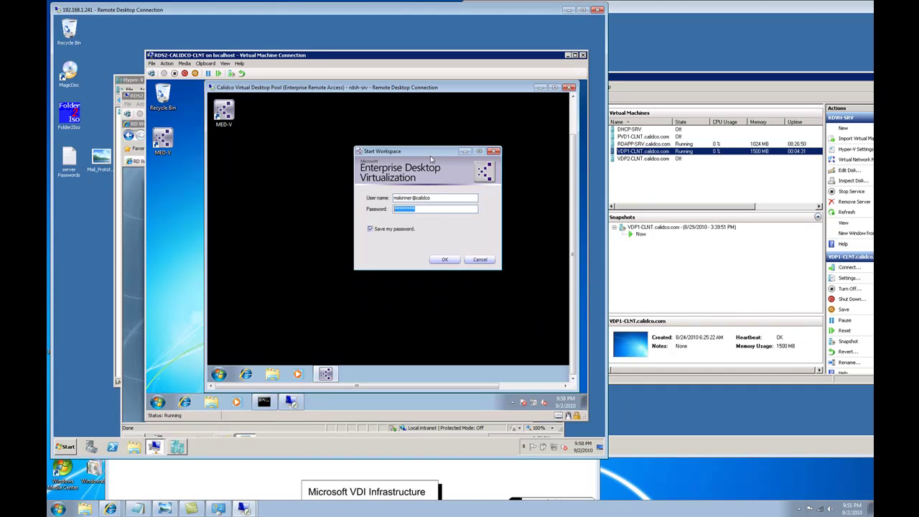
pyautogui.click(450, 261)
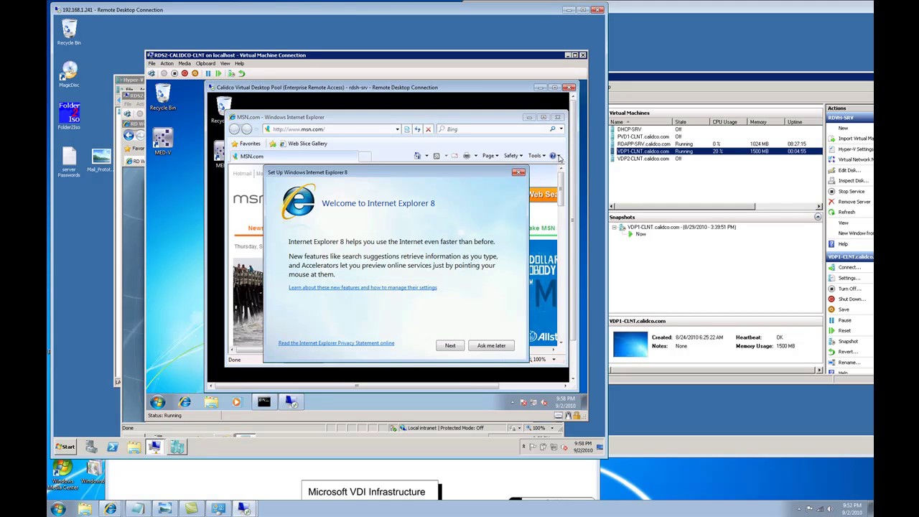
# Step: Postpone the Internet Explorer 8 setup, then check the local browser's About box shows Internet Explorer 8
pyautogui.click(491, 346)
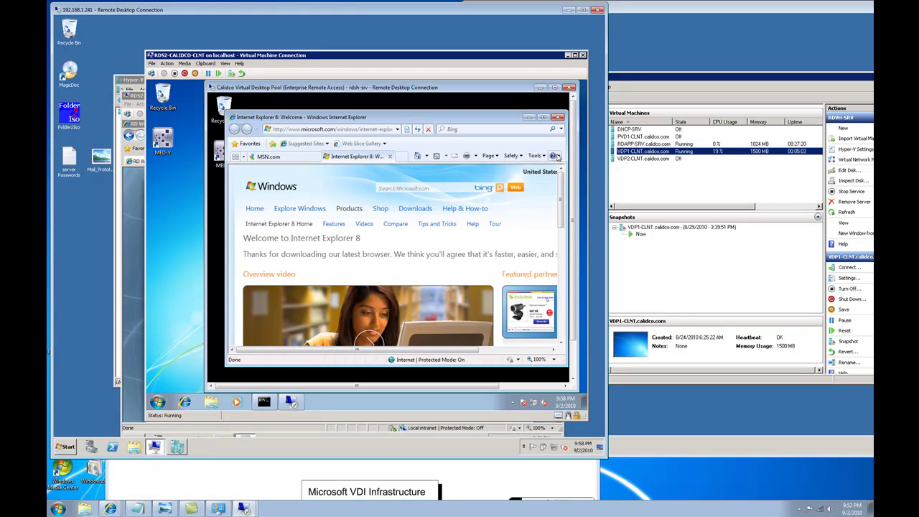
pyautogui.click(554, 156)
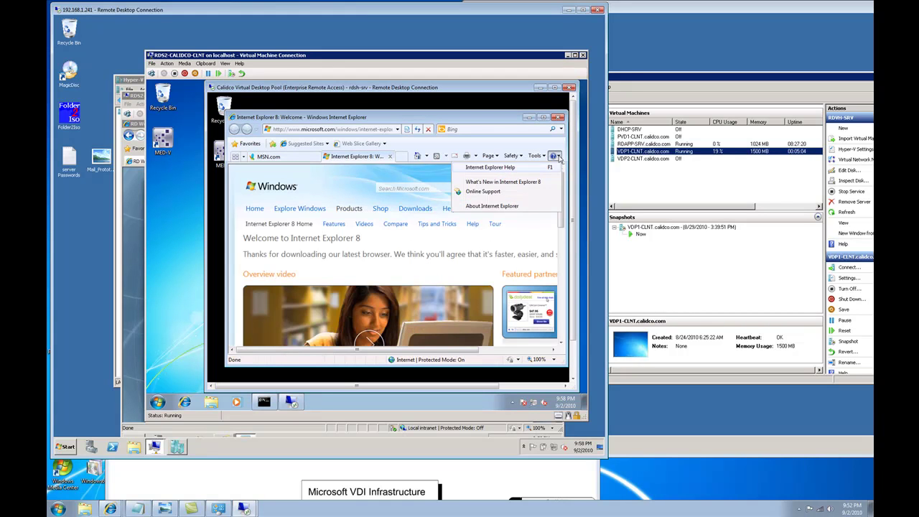
pyautogui.click(504, 207)
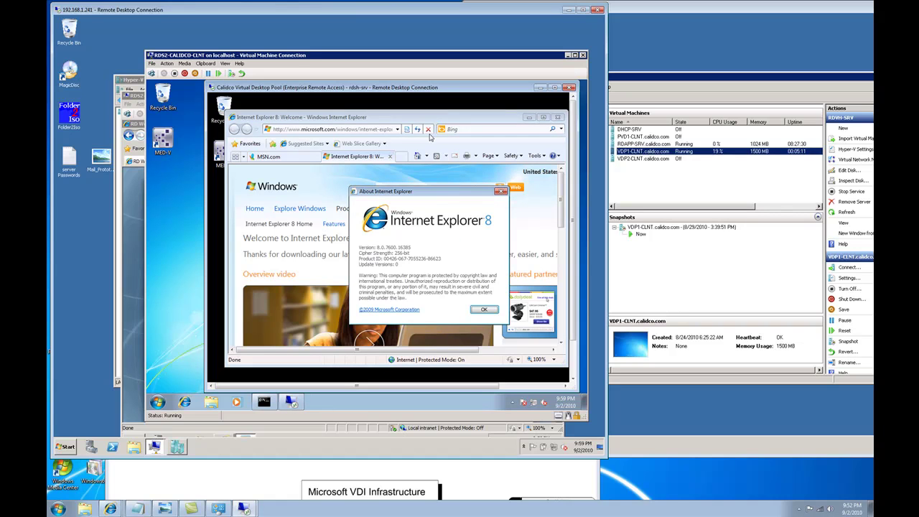
pyautogui.click(484, 310)
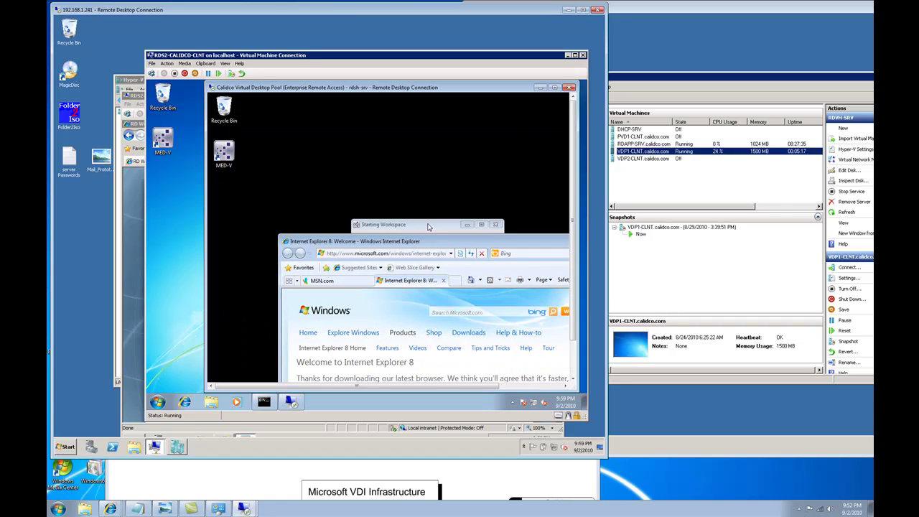
# Step: Show Internet Explorer 6's About box, confirming version 6.0 running through MED-V
pyautogui.moveTo(429, 227); pyautogui.dragTo(393, 146)
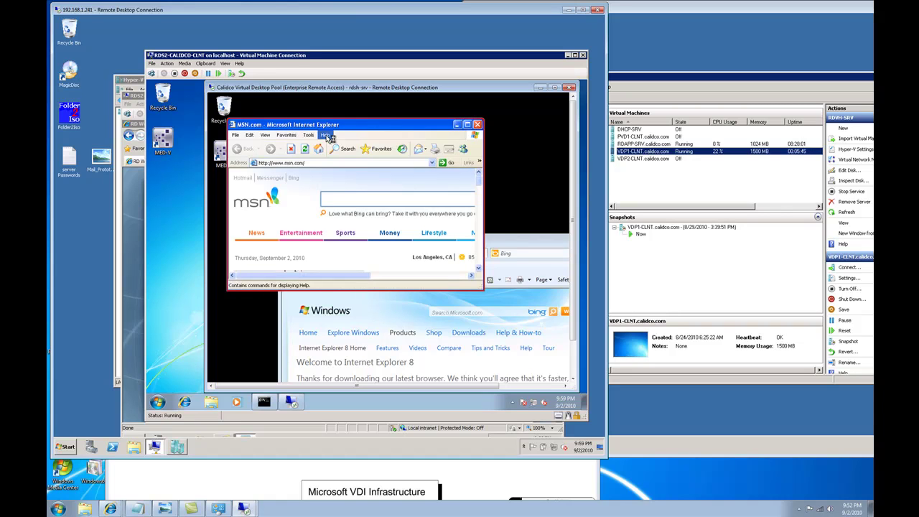
pyautogui.click(328, 136)
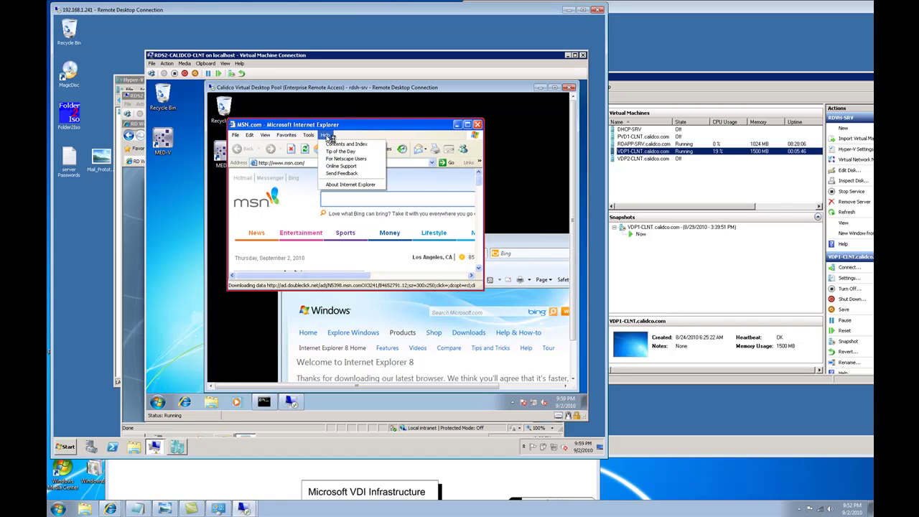
pyautogui.click(346, 185)
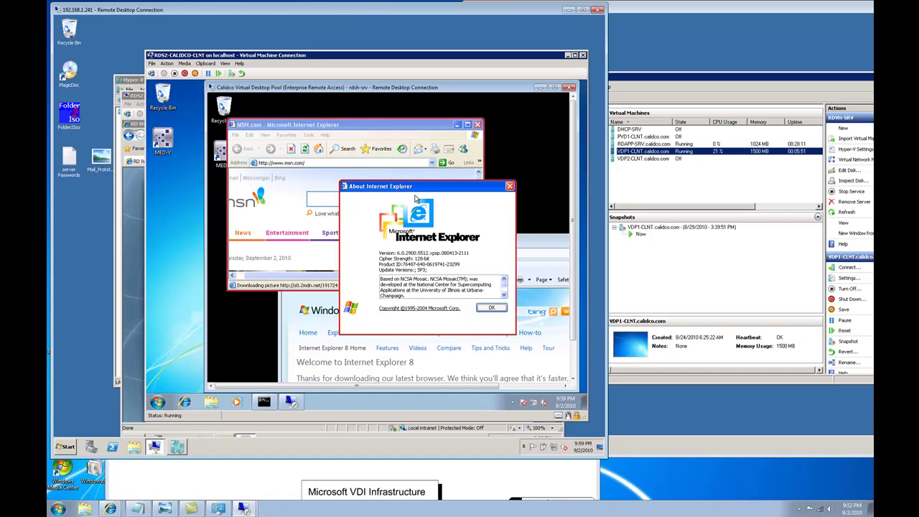
pyautogui.moveTo(438, 188); pyautogui.dragTo(397, 144)
# Step: Compare it against Internet Explorer 8's About box, close that, and bring the VDI diagram forward
pyautogui.moveTo(550, 244); pyautogui.dragTo(460, 163)
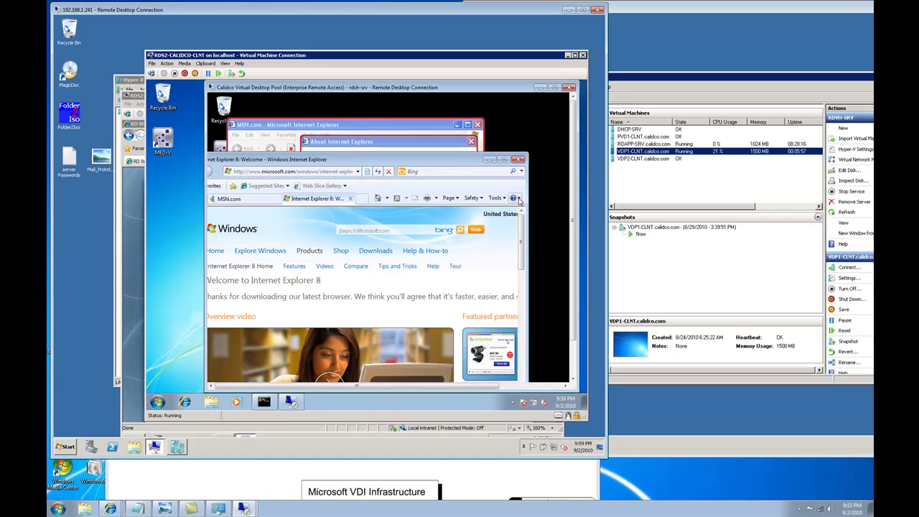
pyautogui.click(515, 197)
pyautogui.click(466, 248)
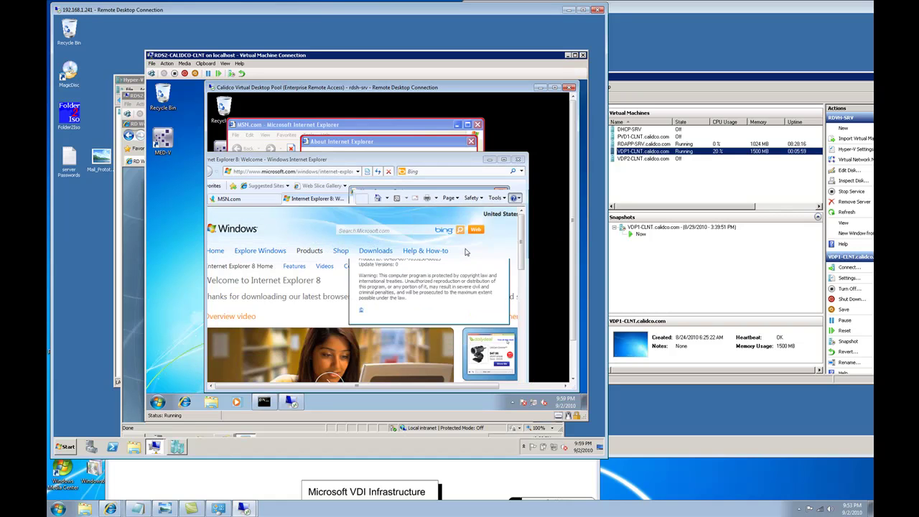
pyautogui.click(391, 147)
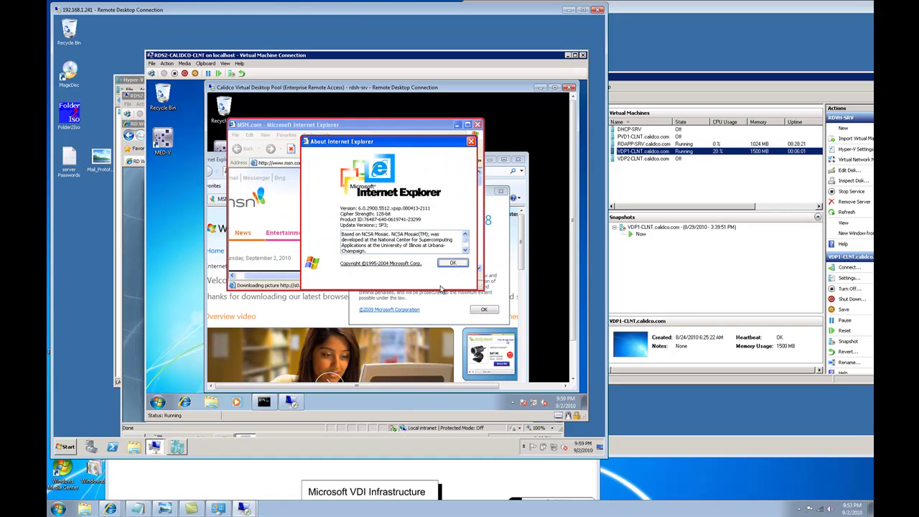
pyautogui.click(486, 311)
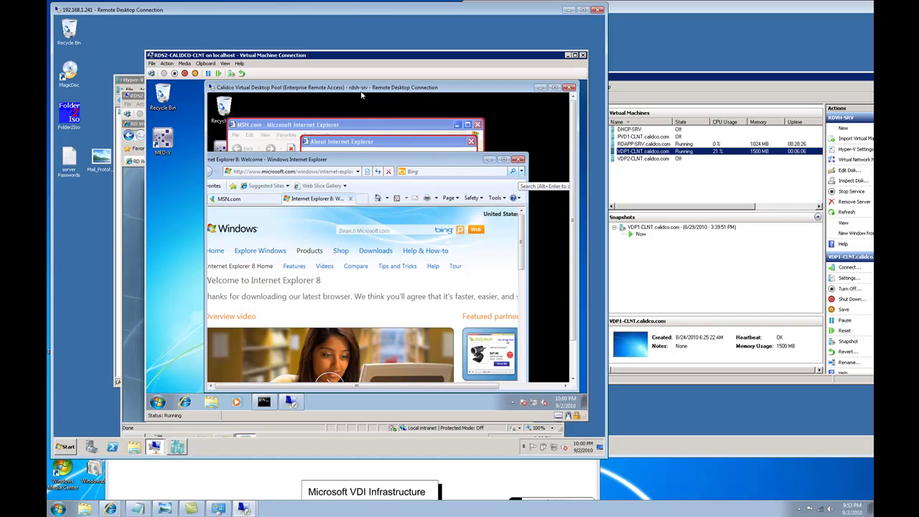
pyautogui.moveTo(363, 95); pyautogui.dragTo(329, 94)
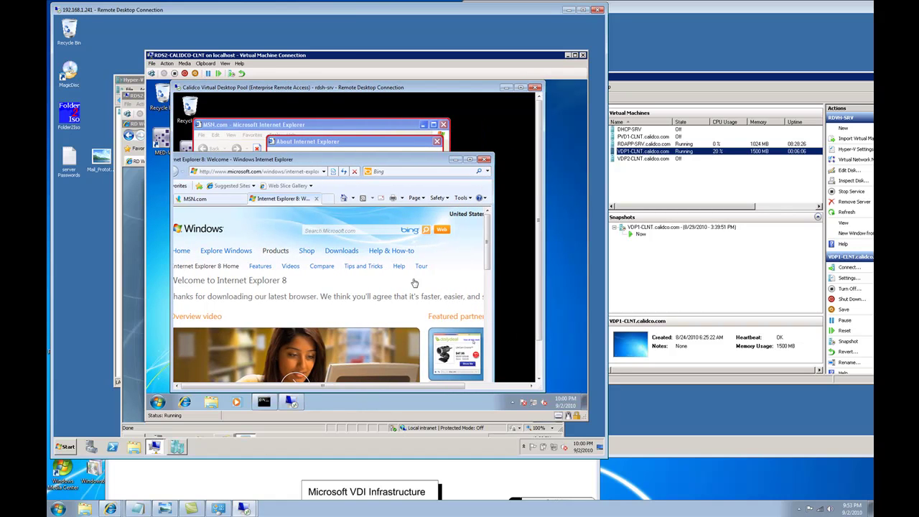
pyautogui.click(281, 487)
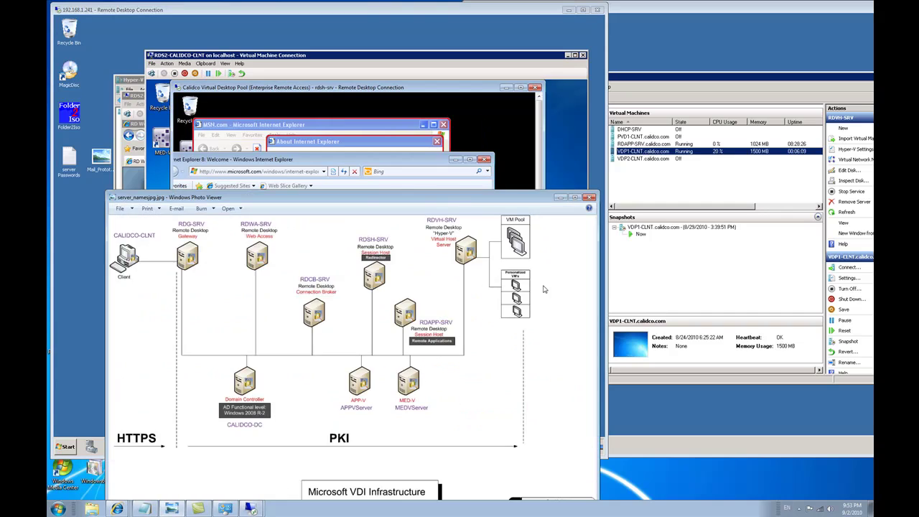